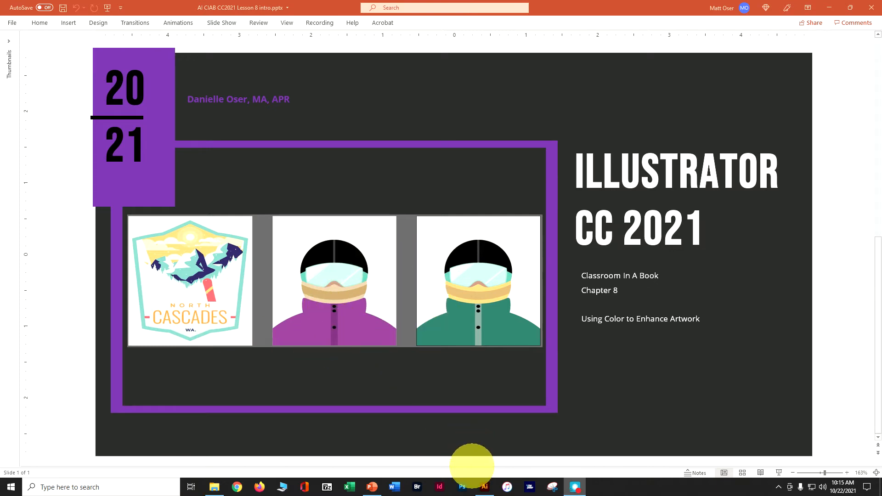
- Switch to Illustrator and go to the Snowboarder artboard, with the floating Swatches closed
{"action": "left_click", "coordinate": [485, 487]}
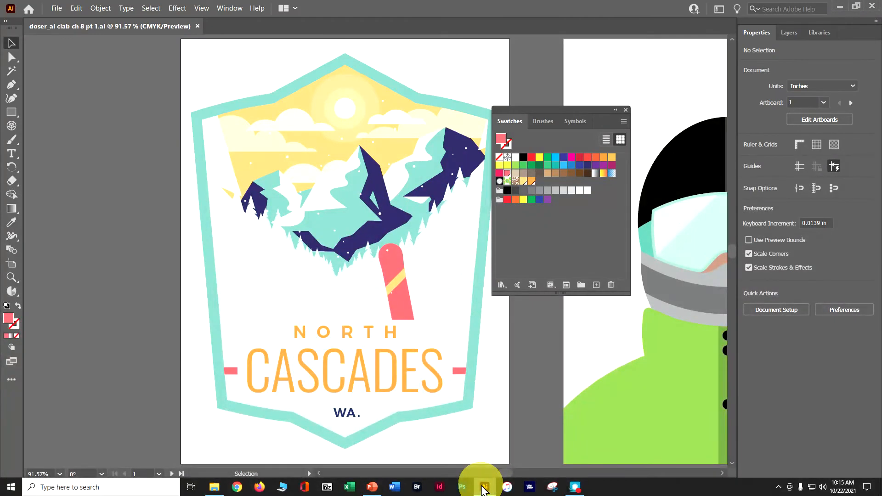
{"action": "left_click", "coordinate": [626, 110]}
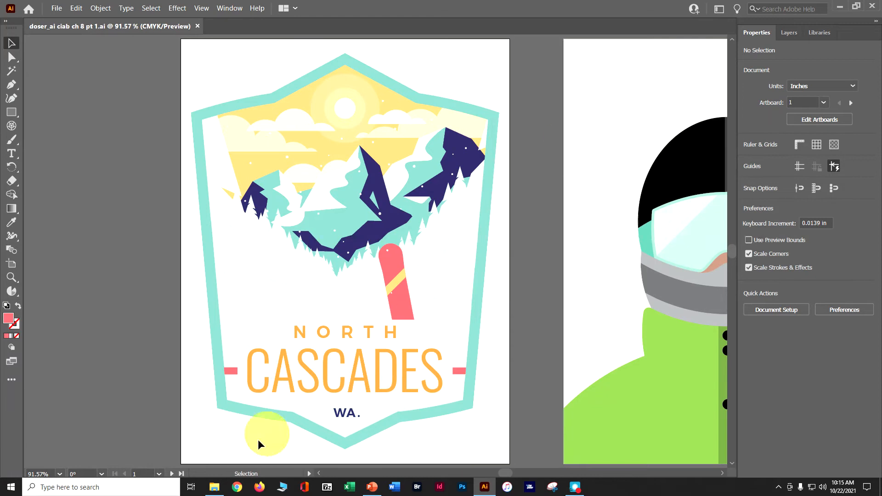
{"action": "left_click", "coordinate": [159, 473]}
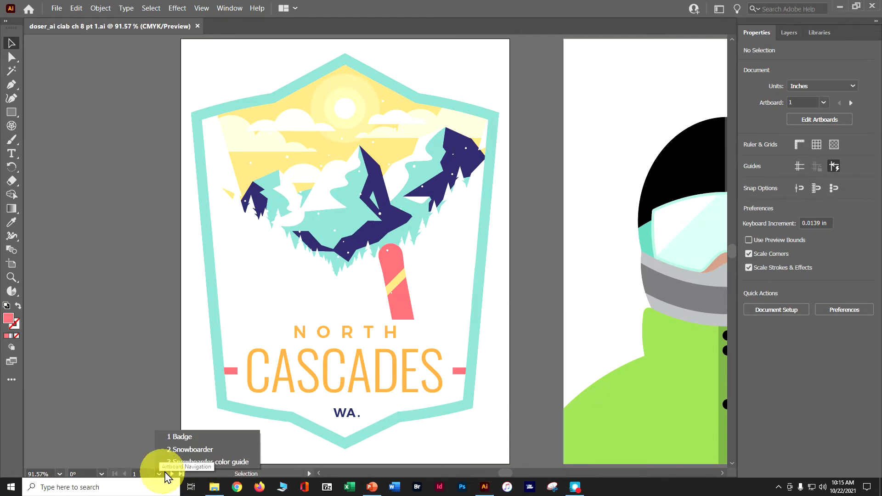
{"action": "left_click", "coordinate": [180, 450]}
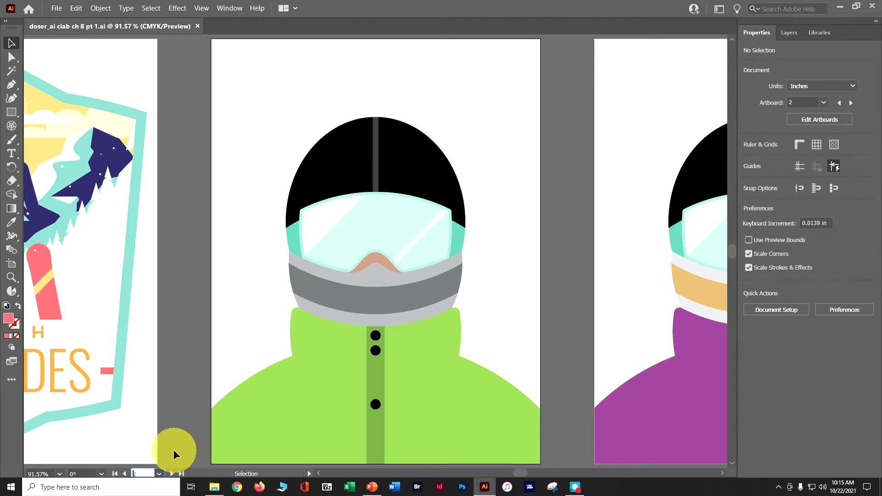
- Select the snowboarder's green jacket and choose a light magenta for its fill in the Color Picker
{"action": "left_click", "coordinate": [275, 384]}
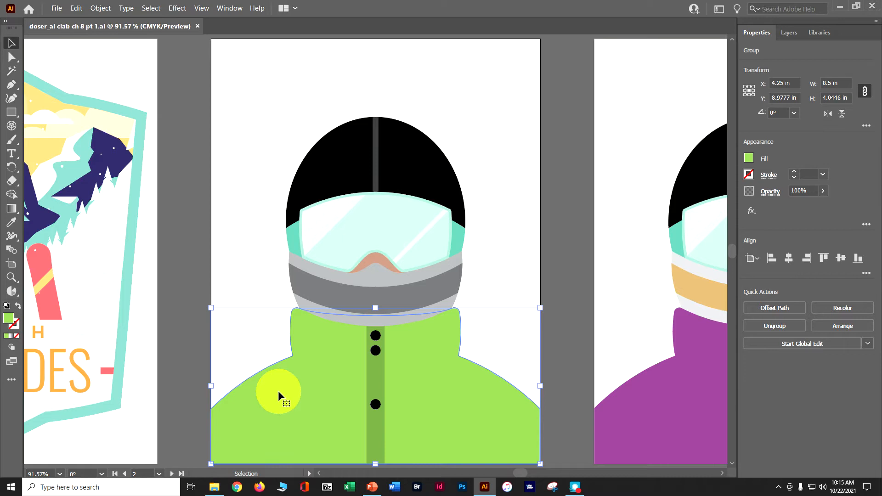
{"action": "double_click", "coordinate": [10, 319]}
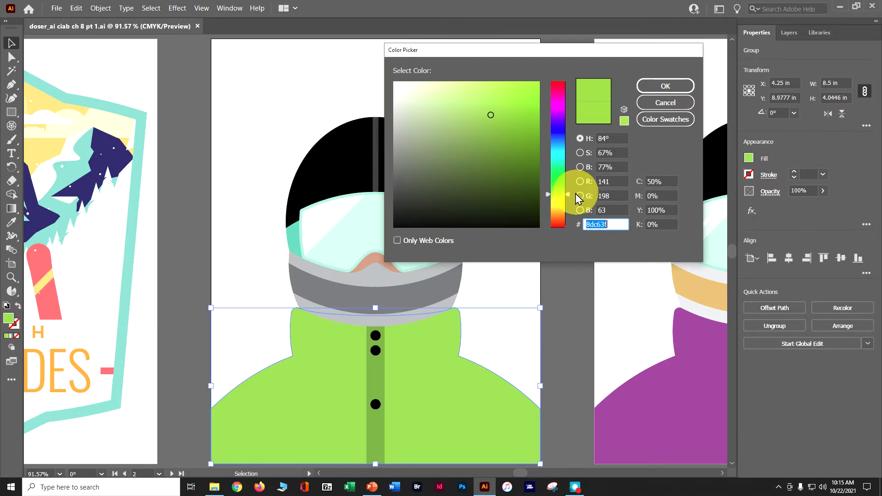
{"action": "left_click_drag", "start_coordinate": [569, 195], "coordinate": [561, 103]}
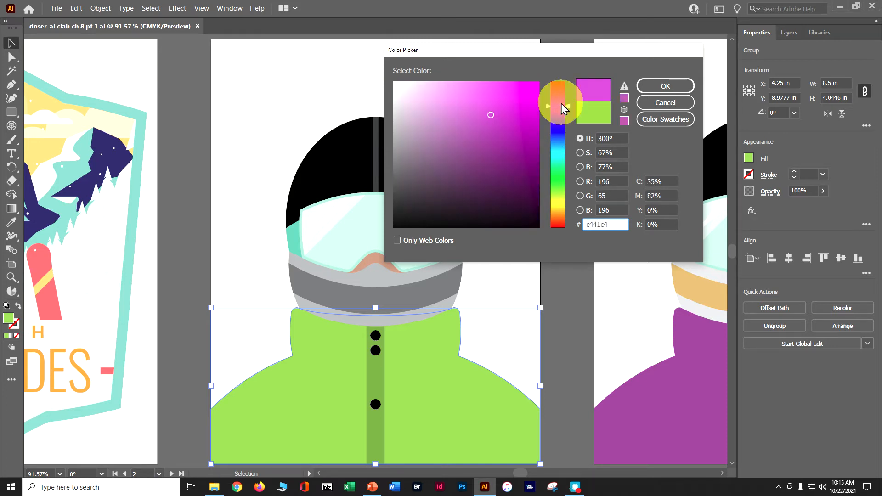
{"action": "left_click_drag", "start_coordinate": [562, 103], "coordinate": [558, 107]}
{"action": "mouse_move", "coordinate": [489, 115]}
{"action": "left_mouse_down"}
{"action": "mouse_move", "coordinate": [434, 114]}
{"action": "mouse_move", "coordinate": [510, 110]}
{"action": "mouse_move", "coordinate": [476, 110]}
{"action": "left_mouse_up"}
{"action": "left_click", "coordinate": [479, 112]}
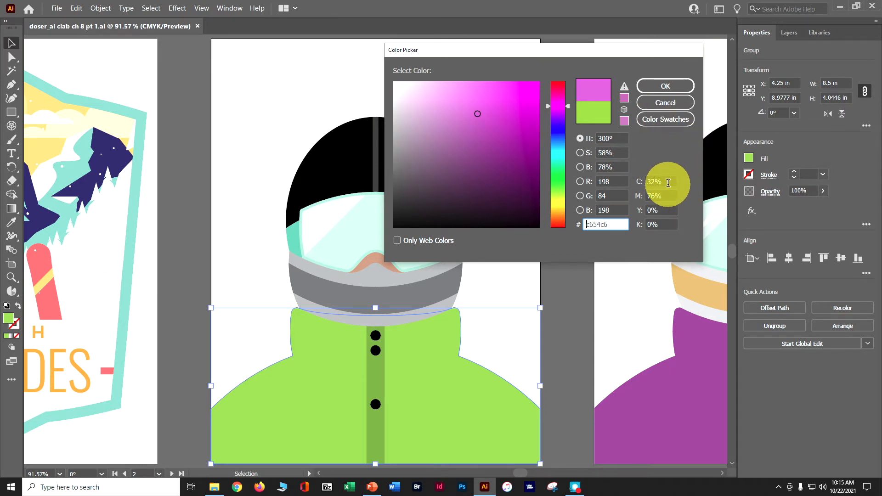
- Set the jacket's fill color to 50% cyan, 90% magenta and 5% yellow, and apply it
{"action": "left_click_drag", "start_coordinate": [673, 182], "coordinate": [638, 181]}
{"action": "type", "text": "50"}
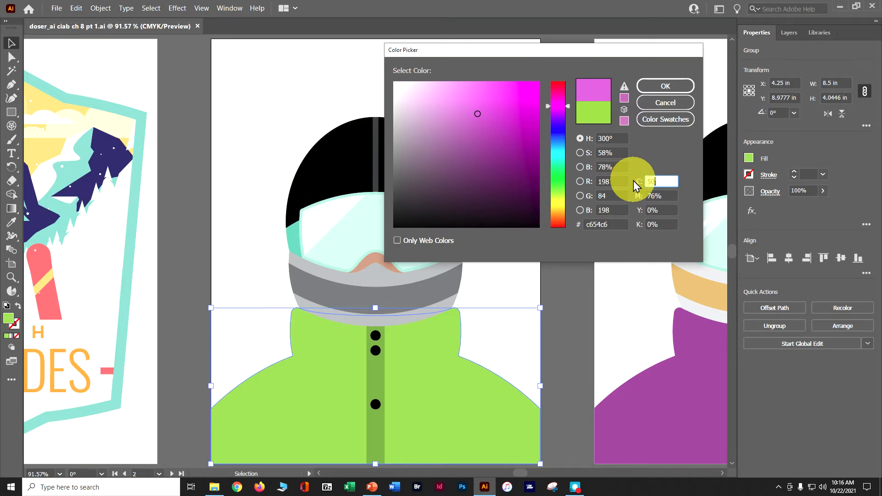
{"action": "key", "text": "Tab"}
{"action": "type", "text": "90"}
{"action": "key", "text": "Tab"}
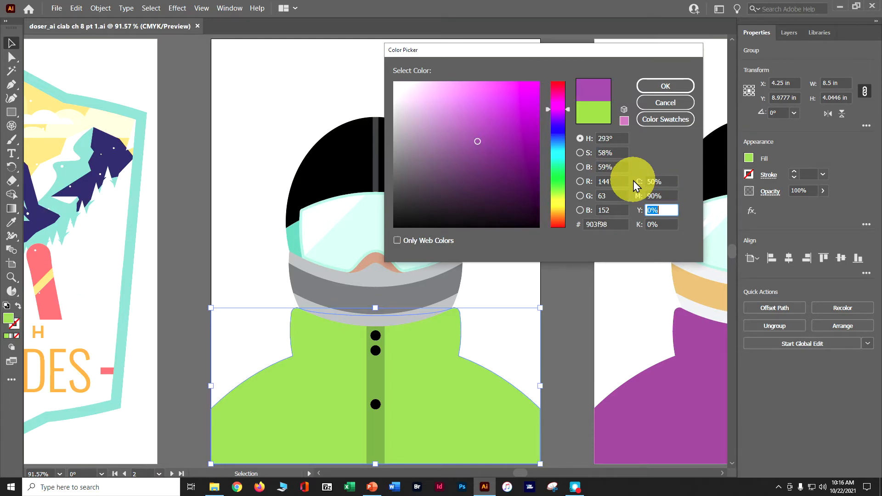
{"action": "type", "text": "5"}
{"action": "key", "text": "Tab"}
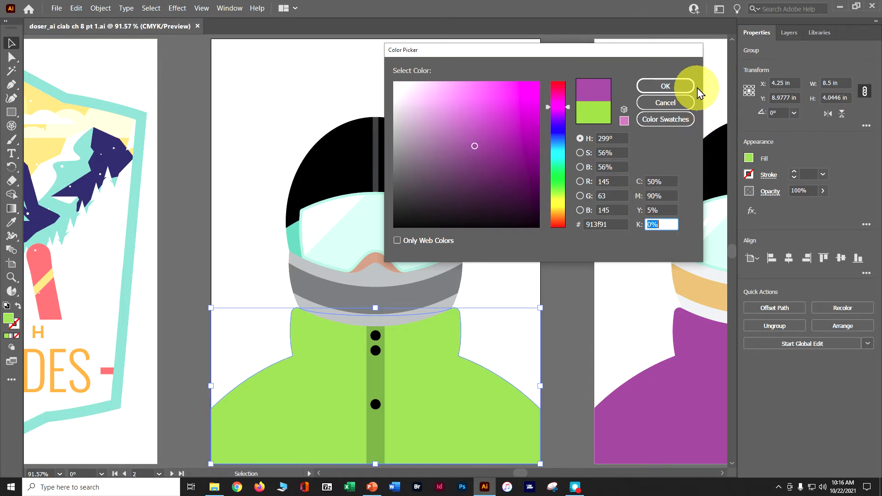
{"action": "left_click", "coordinate": [670, 86]}
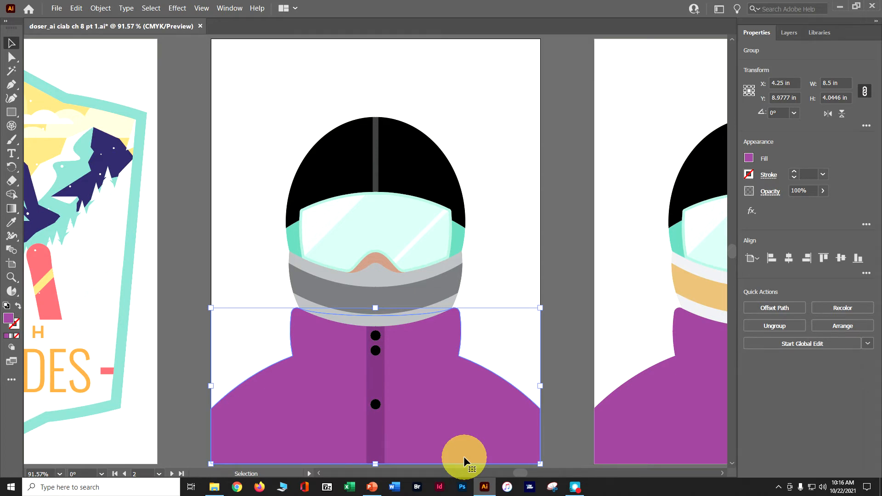
- Save the jacket's fill color as a new swatch named Purple
{"action": "left_click", "coordinate": [748, 159]}
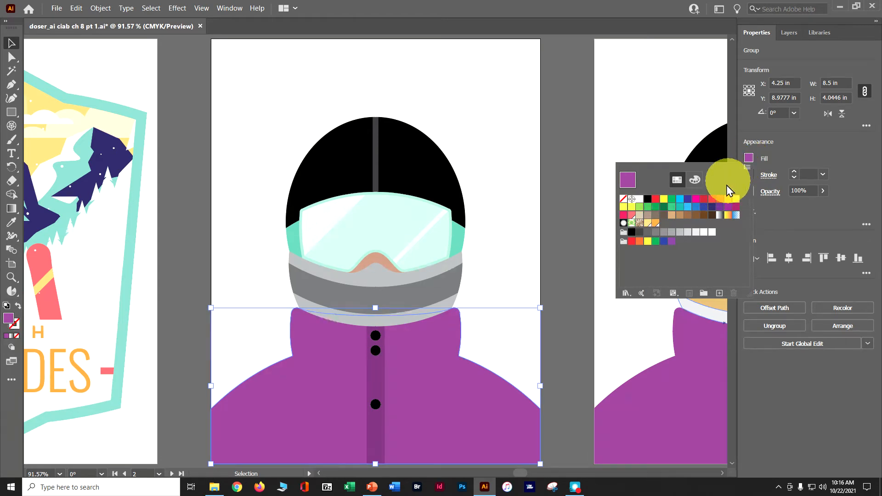
{"action": "left_click", "coordinate": [720, 293]}
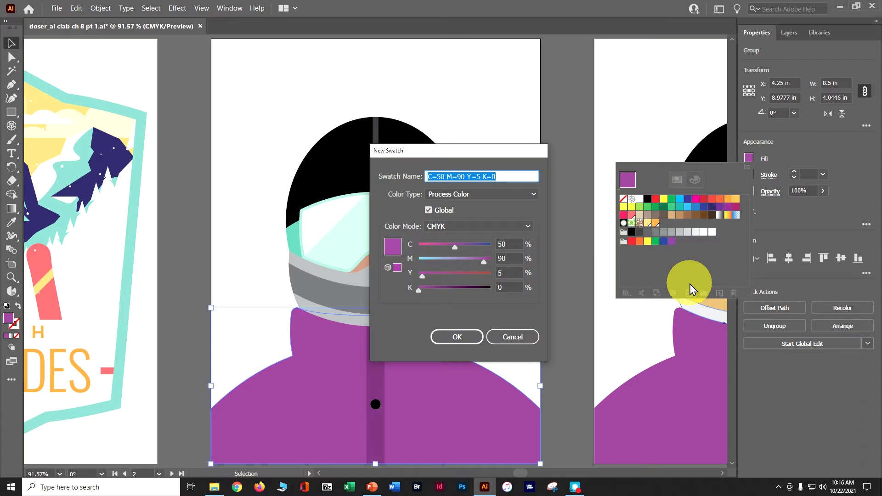
{"action": "type", "text": "Purple"}
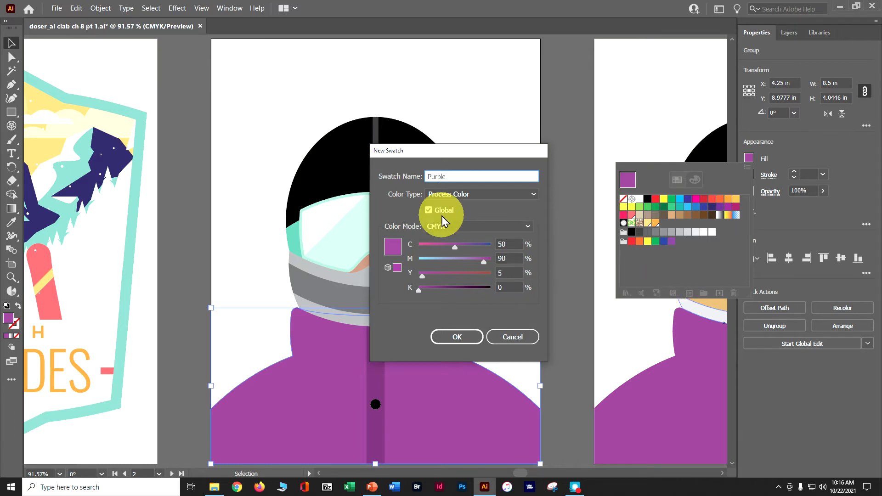
{"action": "left_click", "coordinate": [451, 341]}
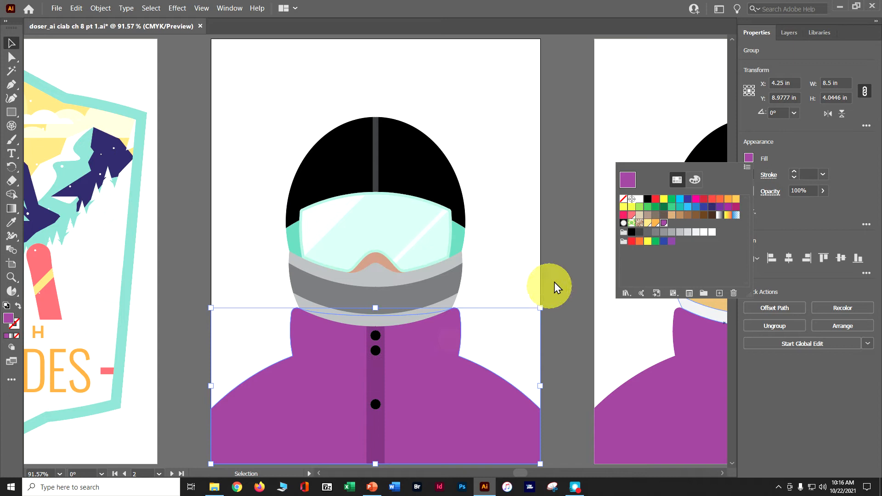
- Deselect the jacket and save the document
{"action": "left_click", "coordinate": [562, 267]}
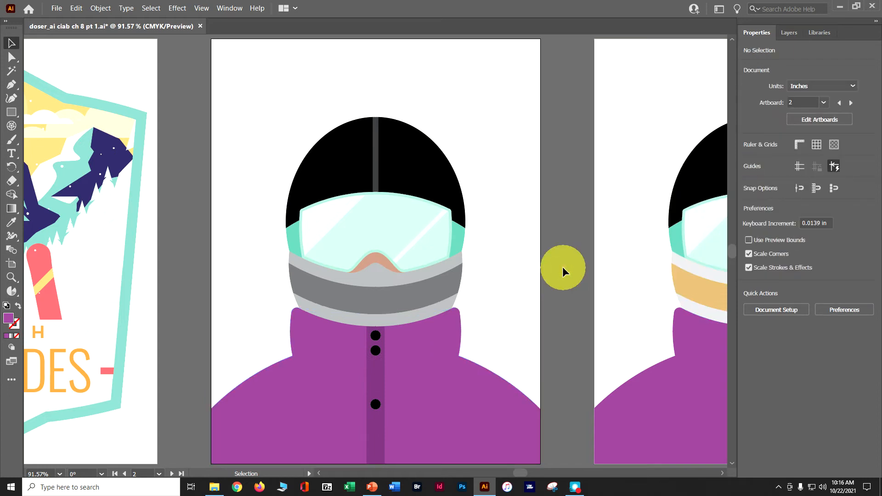
{"action": "key", "text": "a"}
{"action": "key", "text": "ctrl+s"}
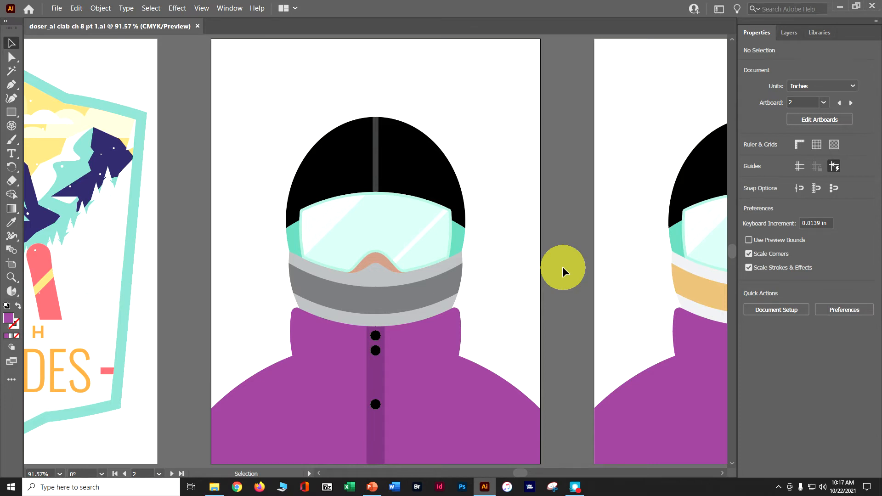
- Open the PANTONE+ Solid Coated color book from the swatch libraries
{"action": "left_click", "coordinate": [234, 8]}
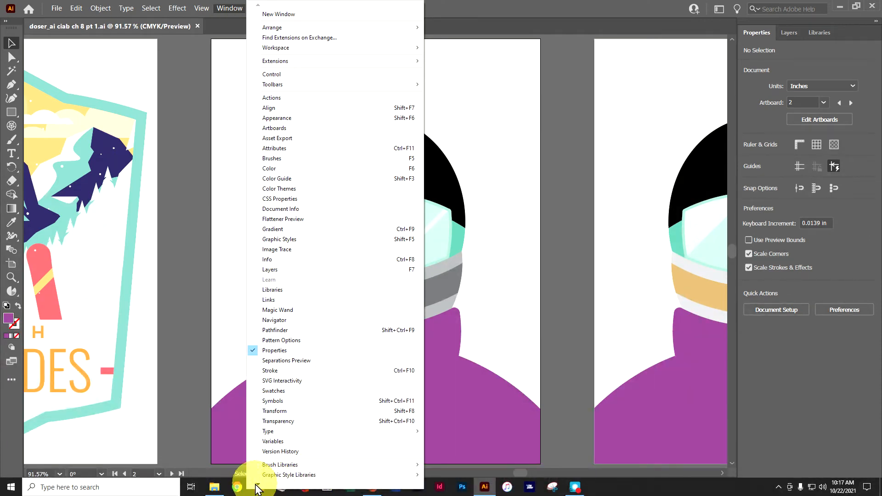
{"action": "mouse_move", "coordinate": [262, 489]}
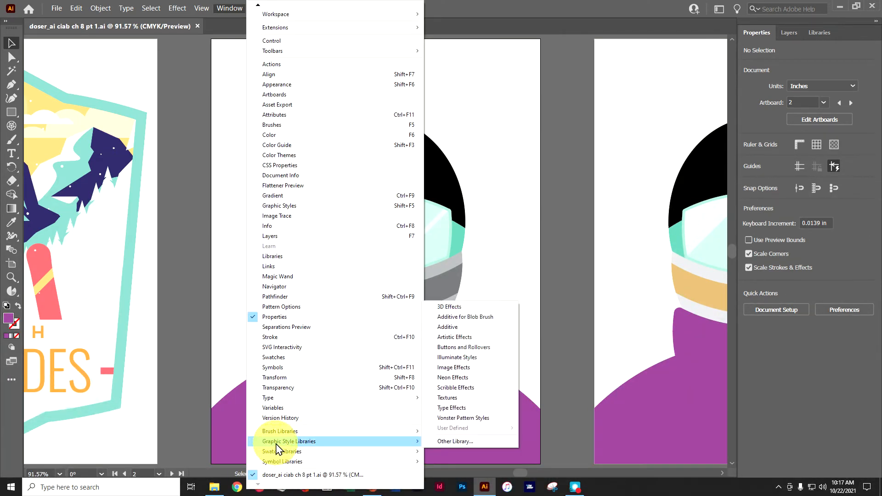
{"action": "mouse_move", "coordinate": [278, 453]}
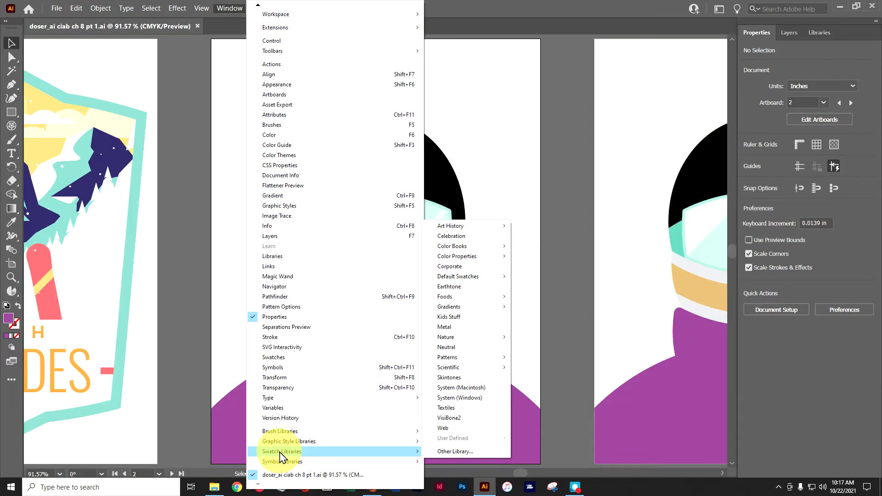
{"action": "mouse_move", "coordinate": [501, 248]}
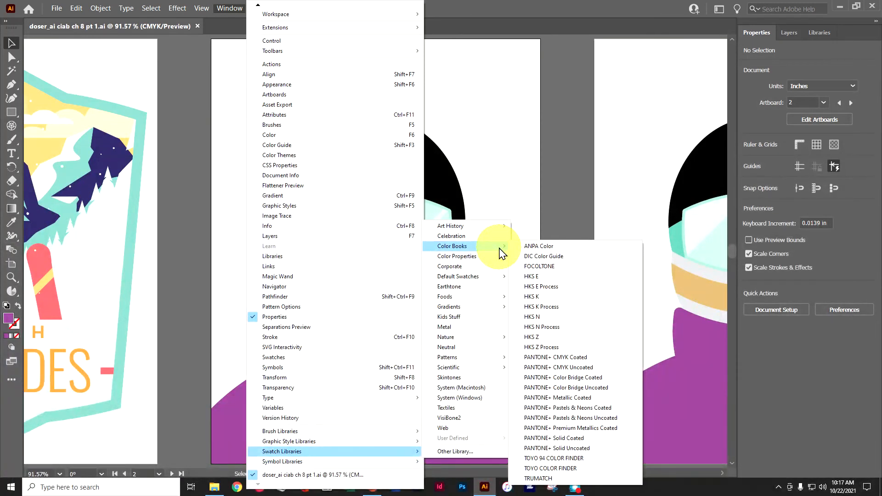
{"action": "left_click", "coordinate": [567, 438]}
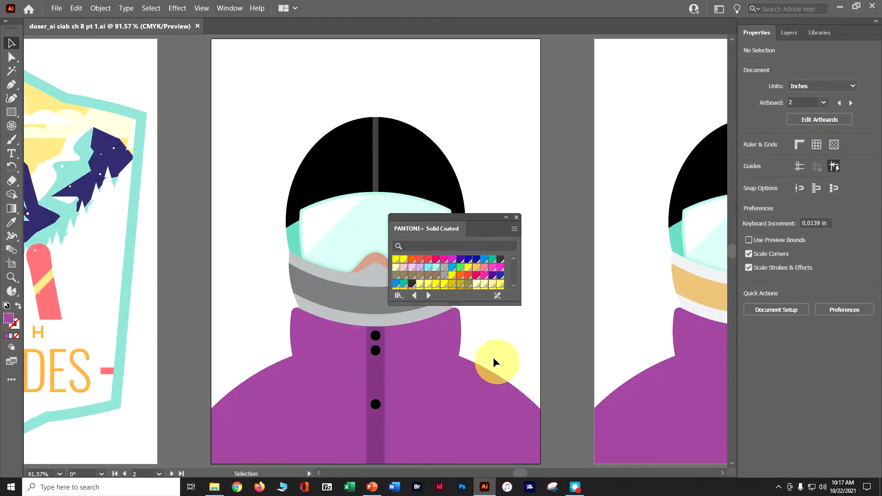
- Find color 7562 in the PANTONE+ Solid Coated library, add it to the document's swatches and close the library
{"action": "left_click", "coordinate": [444, 246]}
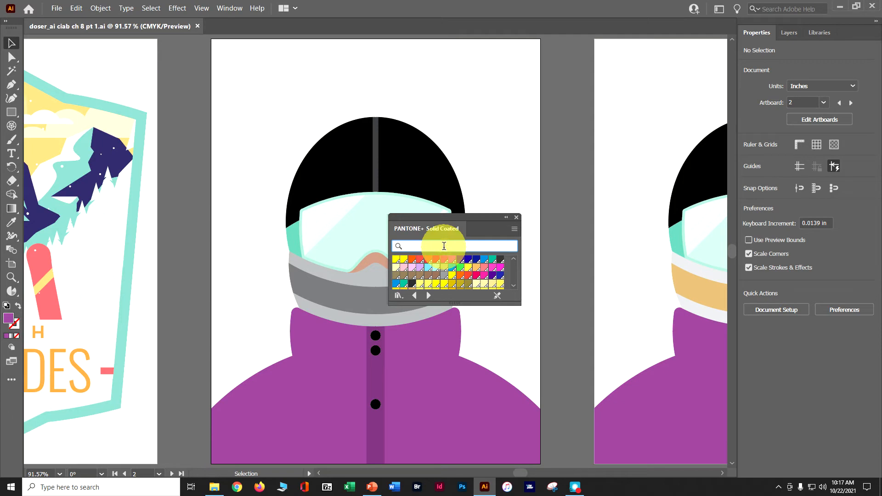
{"action": "type", "text": "7562"}
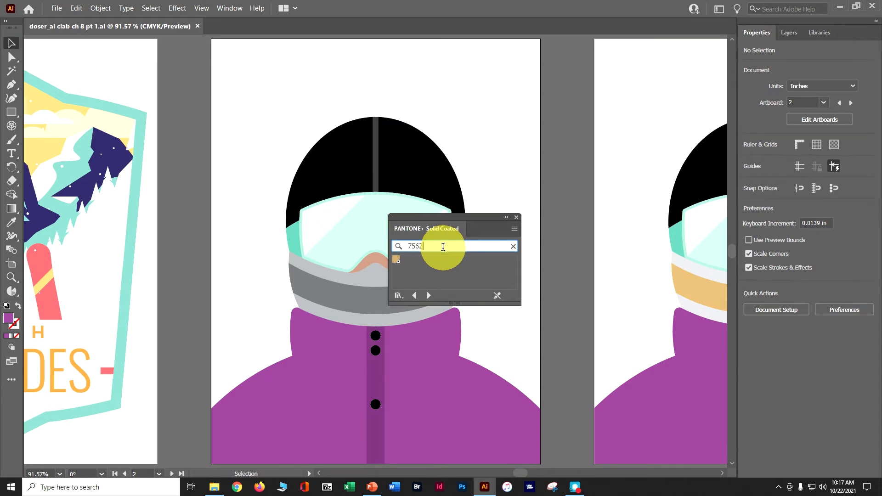
{"action": "left_click", "coordinate": [395, 261]}
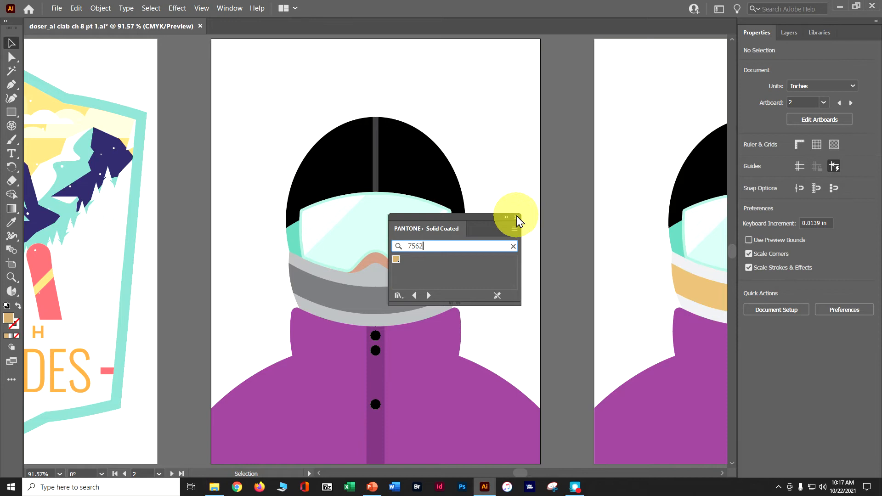
{"action": "left_click", "coordinate": [512, 247]}
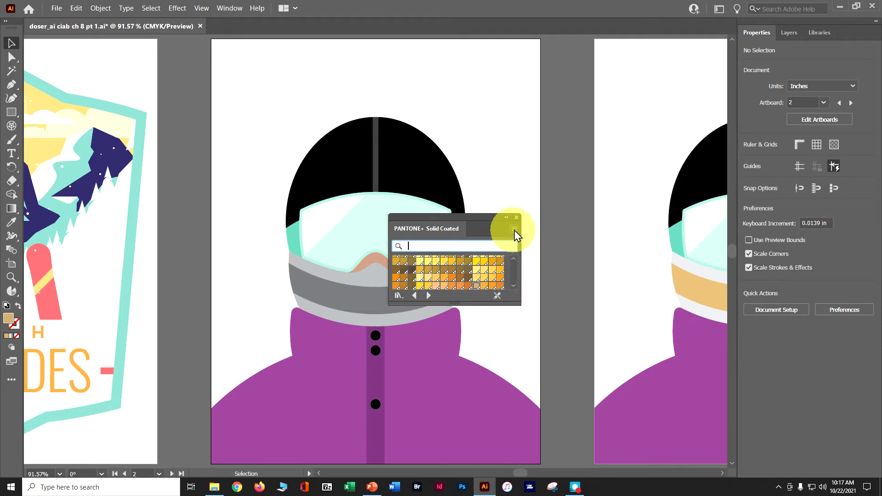
{"action": "left_click", "coordinate": [517, 218]}
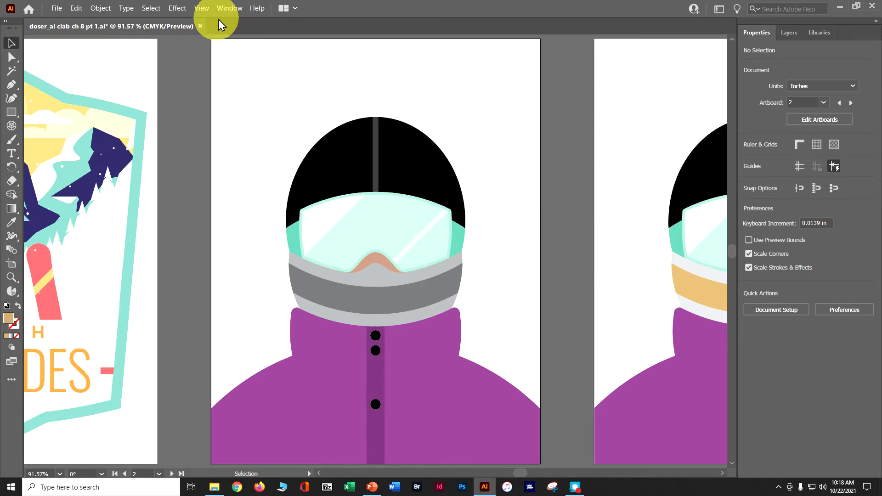
- Fill the dark gray middle band of the snowboarder's face covering with the tan PANTONE 7562 swatch, then deselect it
{"action": "left_click", "coordinate": [320, 289]}
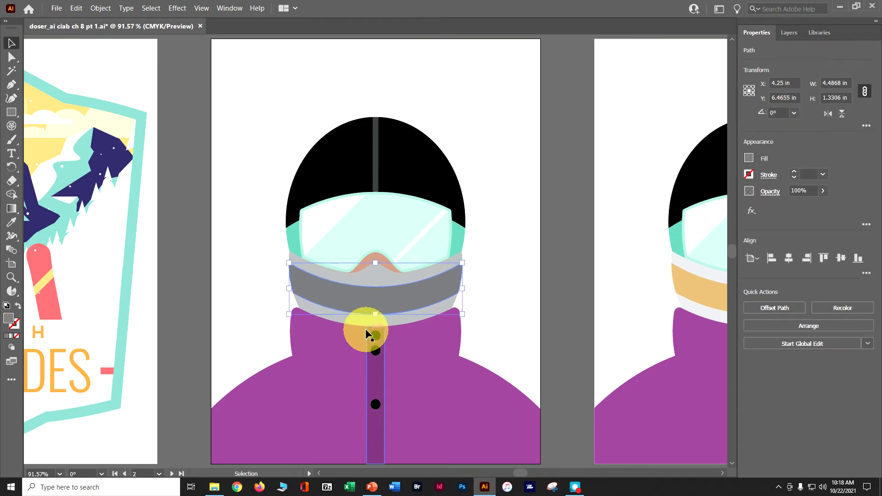
{"action": "left_click", "coordinate": [750, 158]}
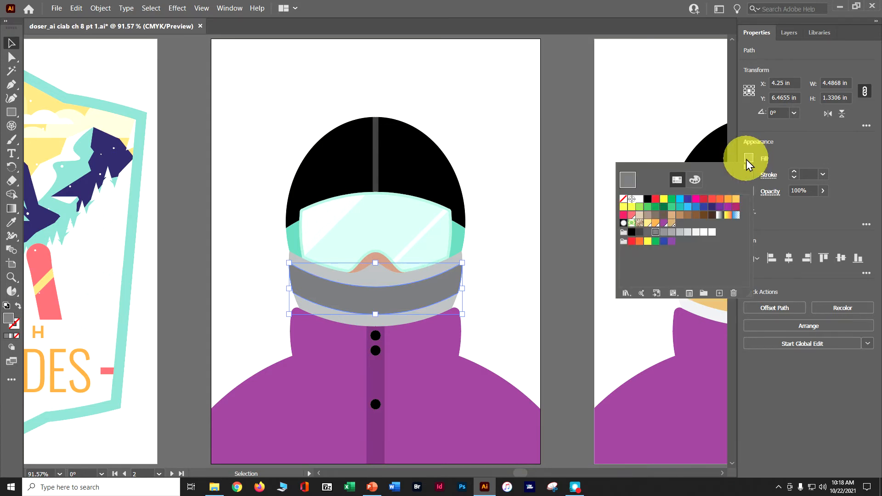
{"action": "left_click", "coordinate": [673, 226]}
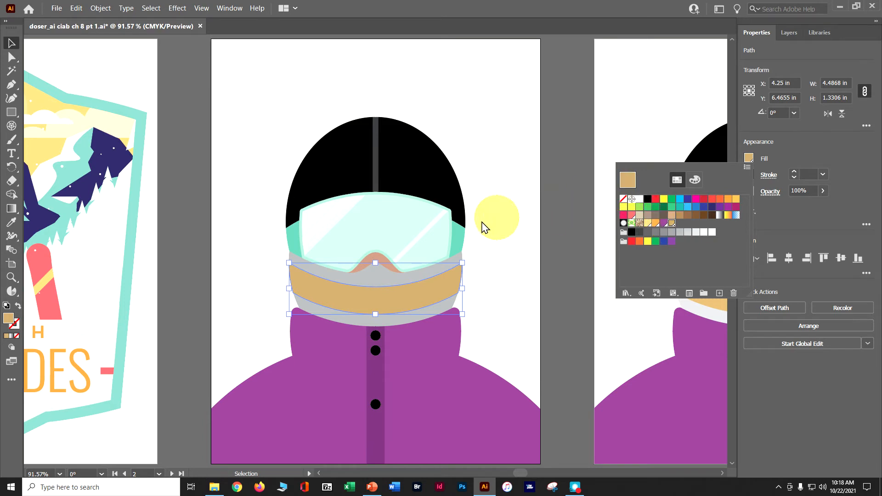
{"action": "left_click", "coordinate": [456, 261]}
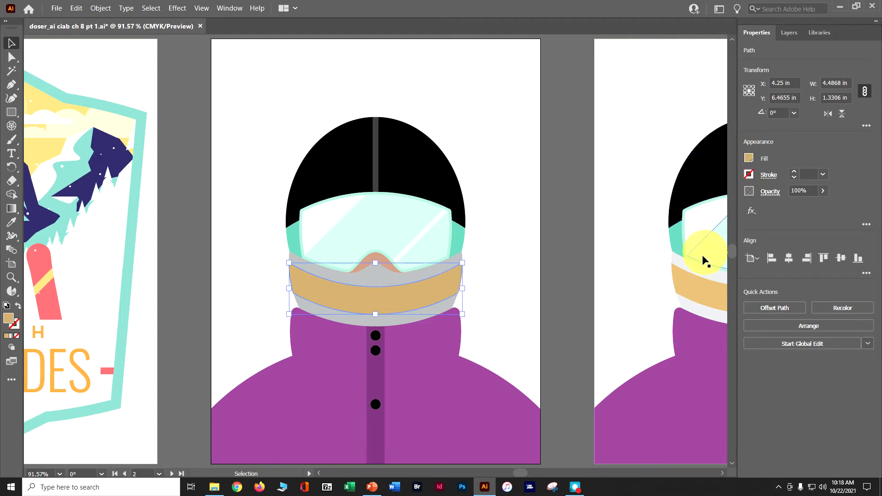
{"action": "left_click", "coordinate": [574, 268]}
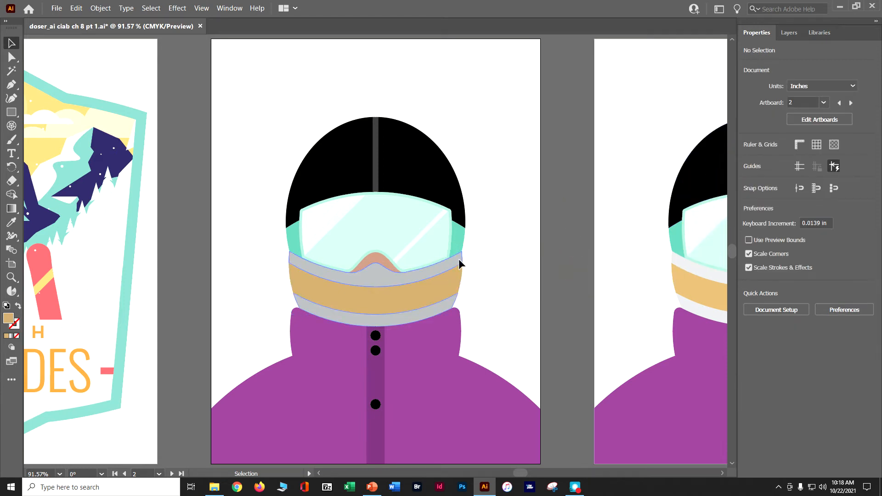
- Fill the gray upper and lower bands of the middle snowboarder's face covering with the PANTONE 7562 C swatch
{"action": "left_click", "coordinate": [459, 260]}
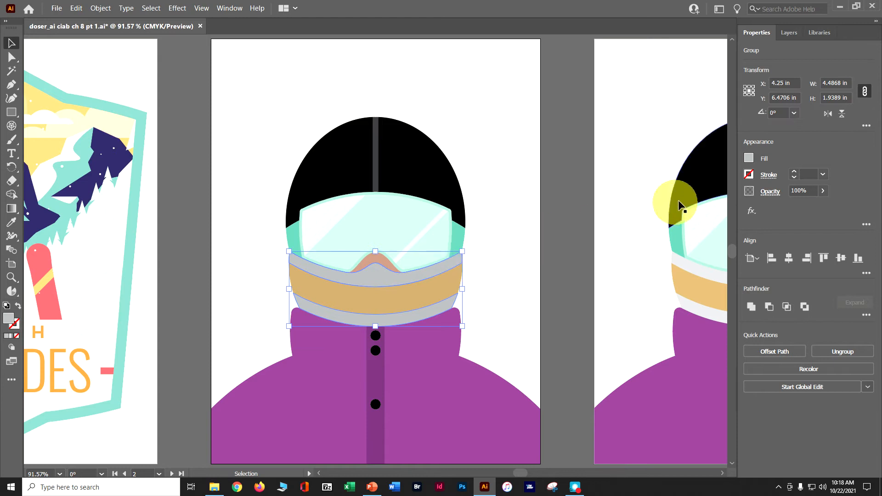
{"action": "left_click", "coordinate": [749, 160]}
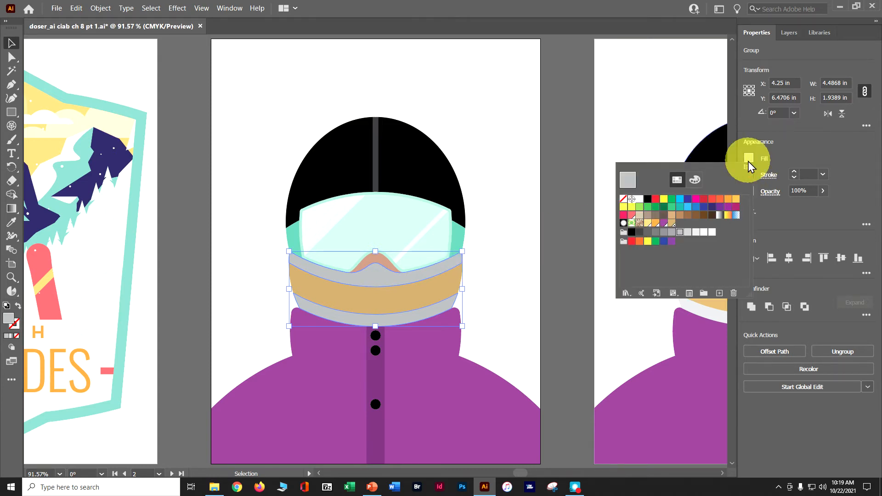
{"action": "left_click", "coordinate": [672, 225]}
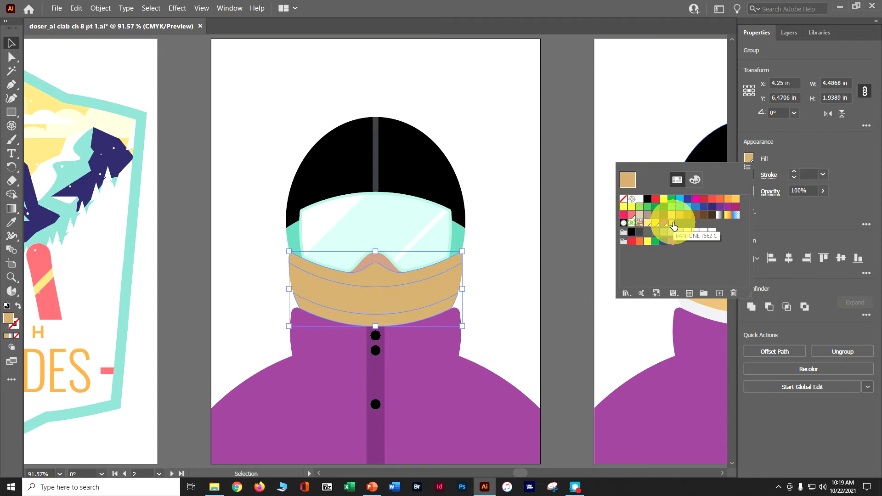
- Set the tint of the selected bands' PANTONE 7562 C fill to 60%
{"action": "left_click", "coordinate": [695, 179]}
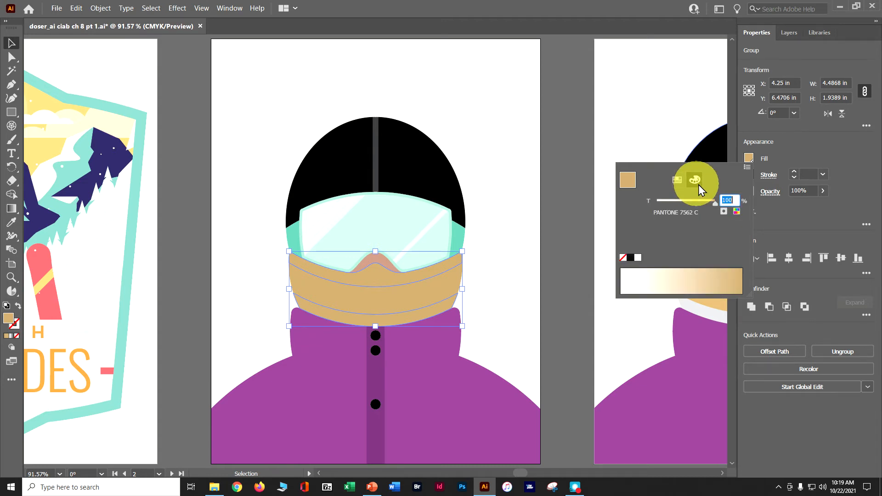
{"action": "type", "text": "5"}
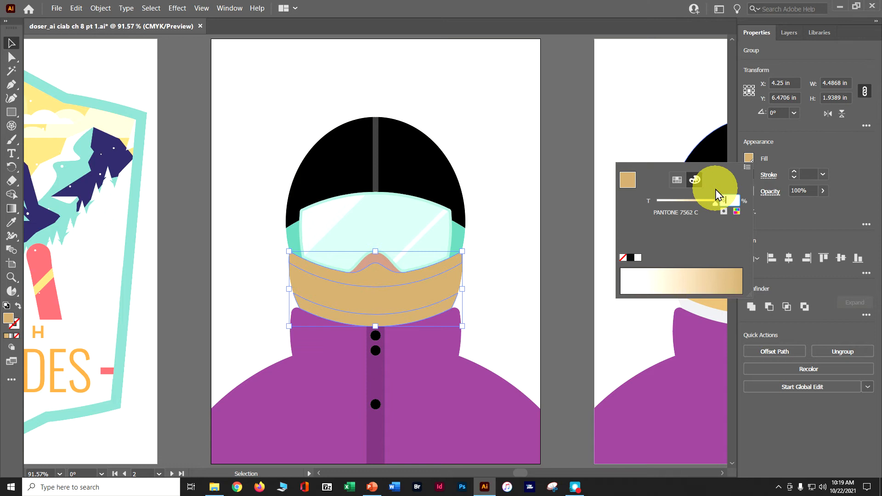
{"action": "type", "text": "00"}
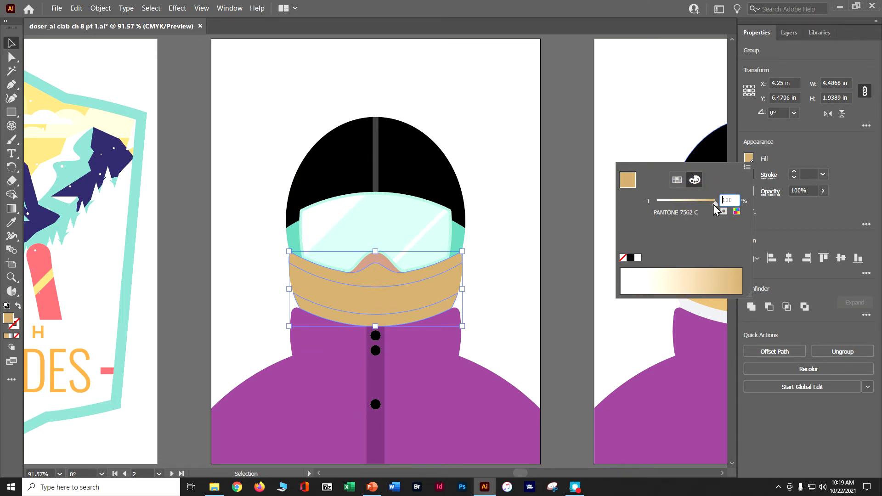
{"action": "mouse_move", "coordinate": [713, 205]}
{"action": "left_mouse_down"}
{"action": "mouse_move", "coordinate": [690, 205]}
{"action": "mouse_move", "coordinate": [701, 204]}
{"action": "left_mouse_up"}
{"action": "type", "text": "6"}
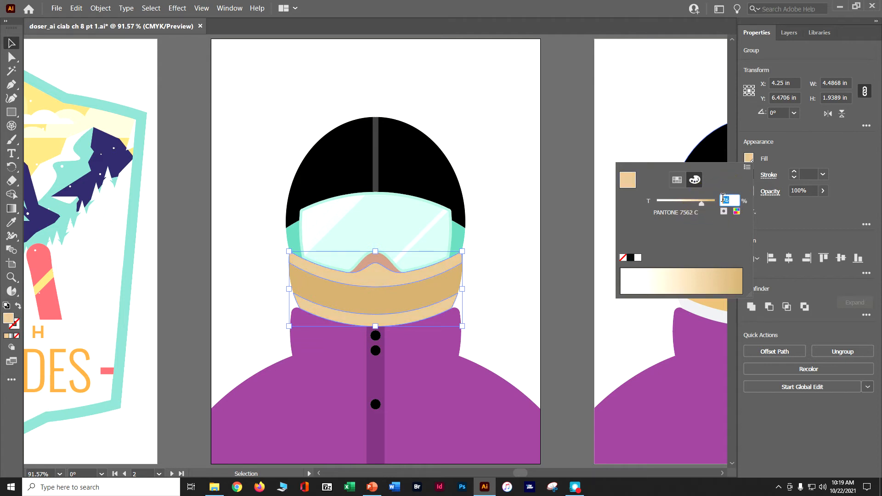
{"action": "type", "text": "0"}
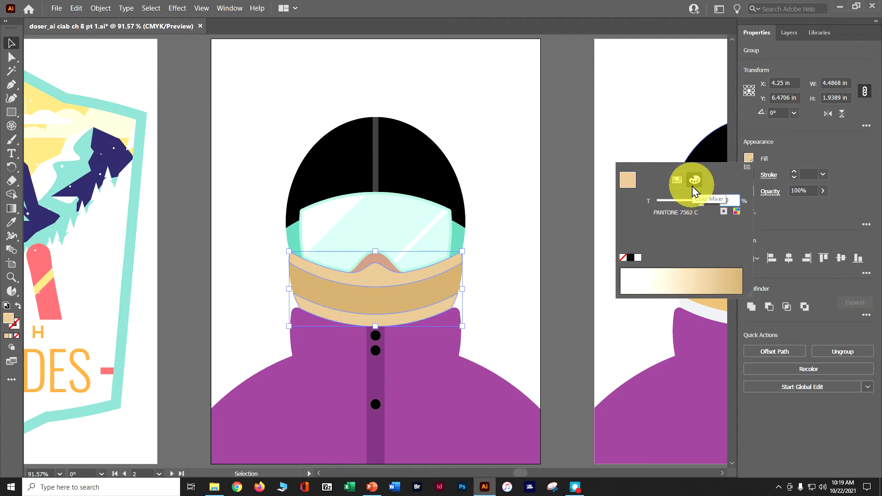
{"action": "key", "text": "Return"}
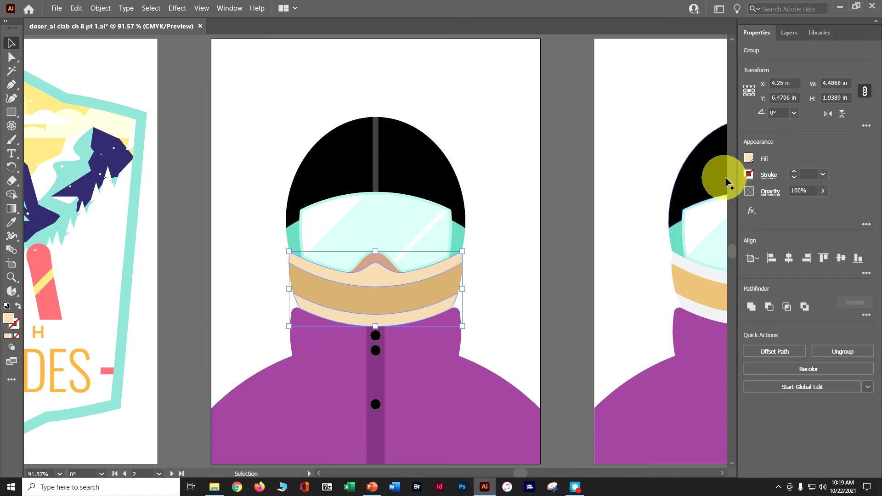
- Save the bands' 60% tint as a new swatch, then deselect the artwork and save the document
{"action": "left_click", "coordinate": [748, 160]}
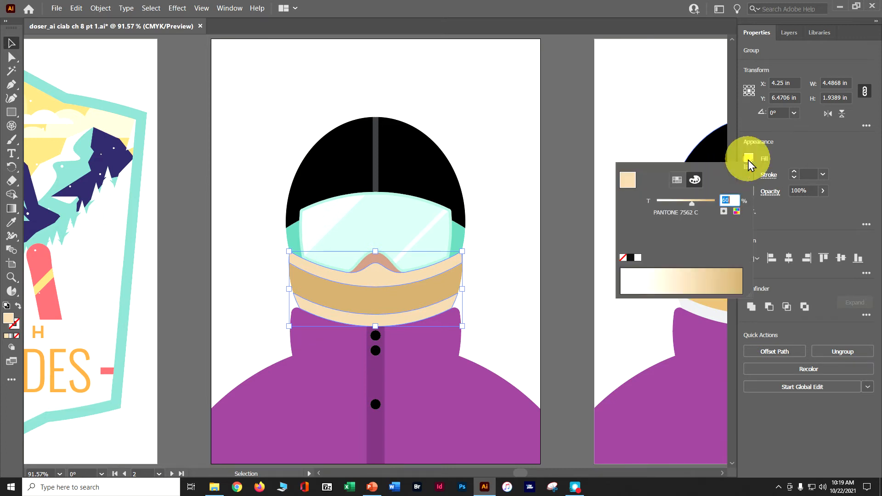
{"action": "left_click", "coordinate": [677, 182]}
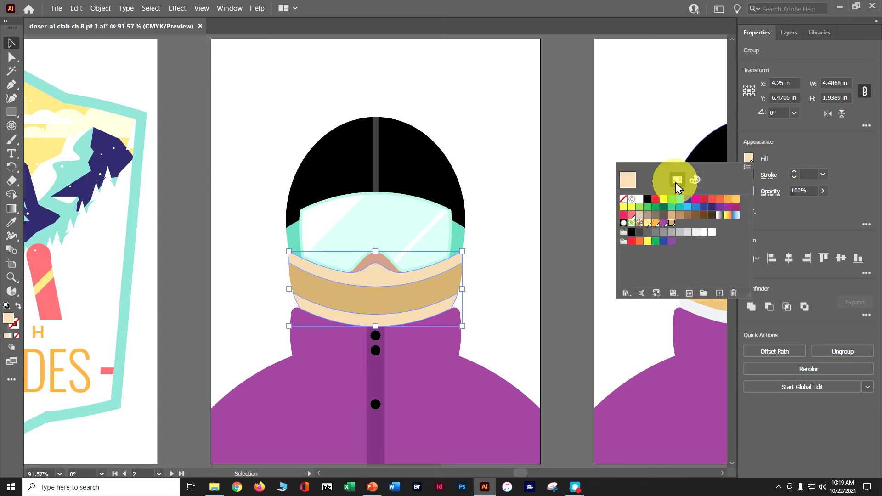
{"action": "left_click", "coordinate": [720, 294]}
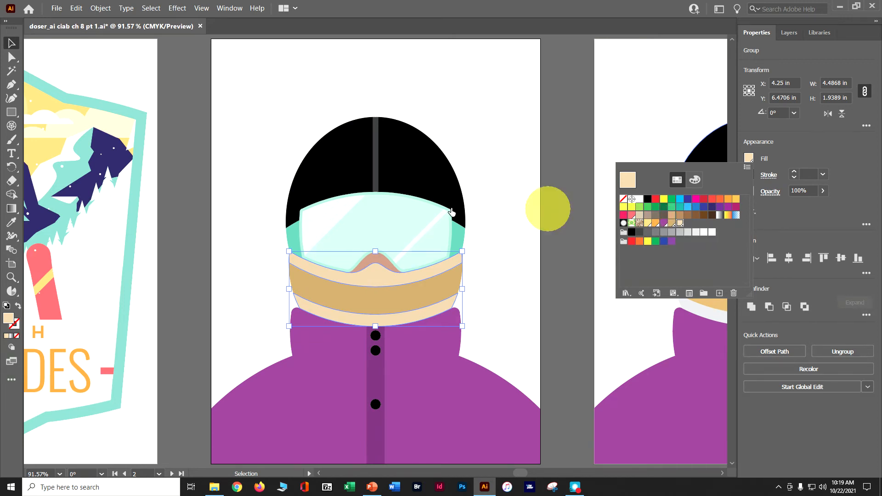
{"action": "left_click", "coordinate": [157, 9]}
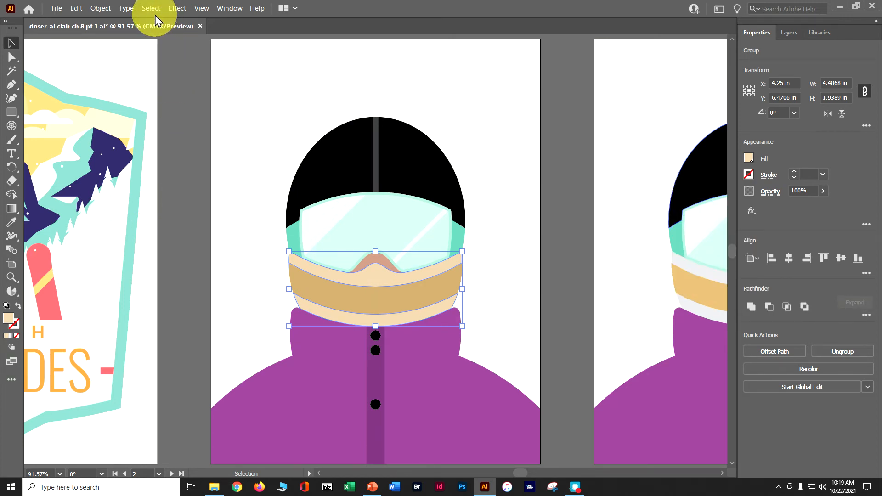
{"action": "left_click", "coordinate": [158, 39]}
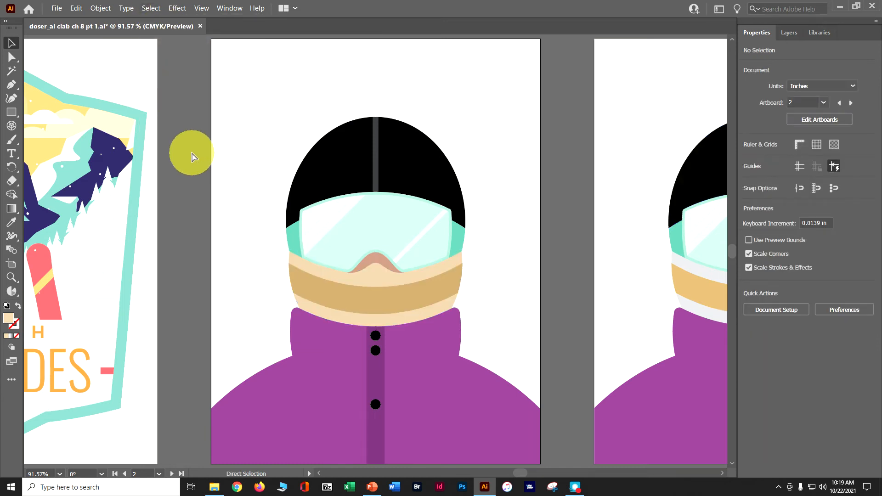
{"action": "key", "text": "ctrl+s"}
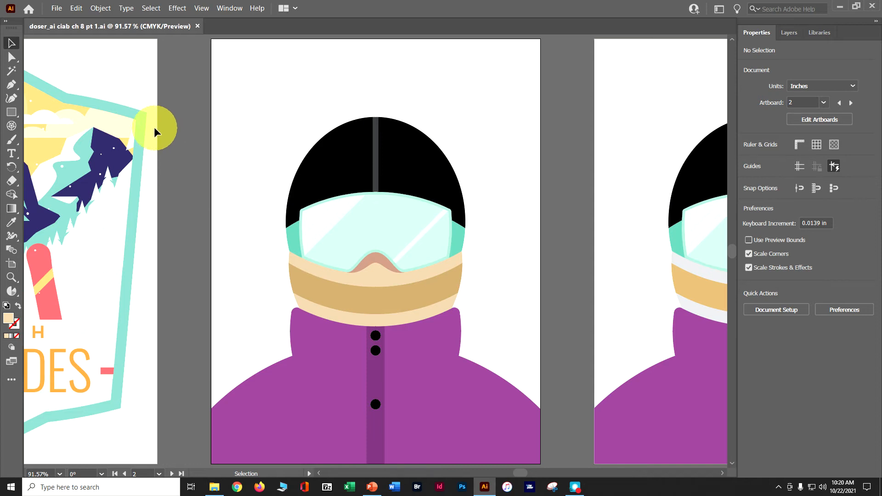
- Select all artwork on the middle artboard, convert its colors to CMYK and deselect it
{"action": "left_click", "coordinate": [151, 8]}
{"action": "left_click", "coordinate": [155, 27]}
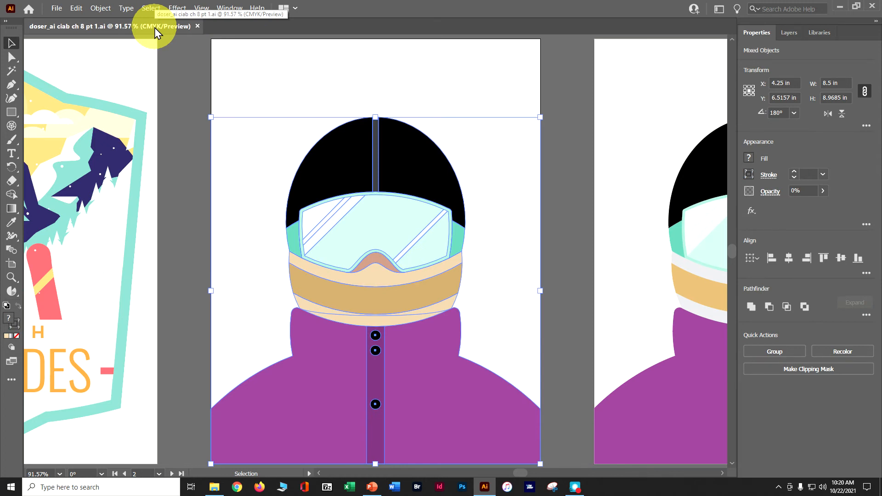
{"action": "left_click", "coordinate": [76, 8]}
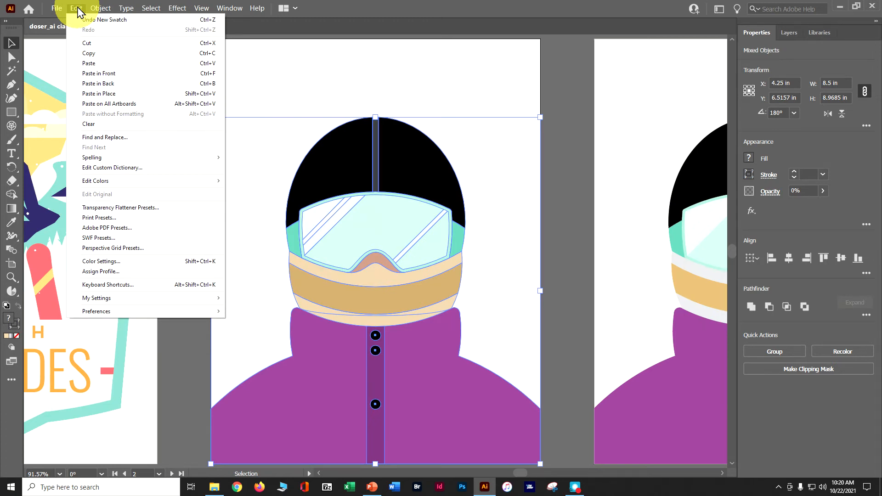
{"action": "mouse_move", "coordinate": [113, 182]}
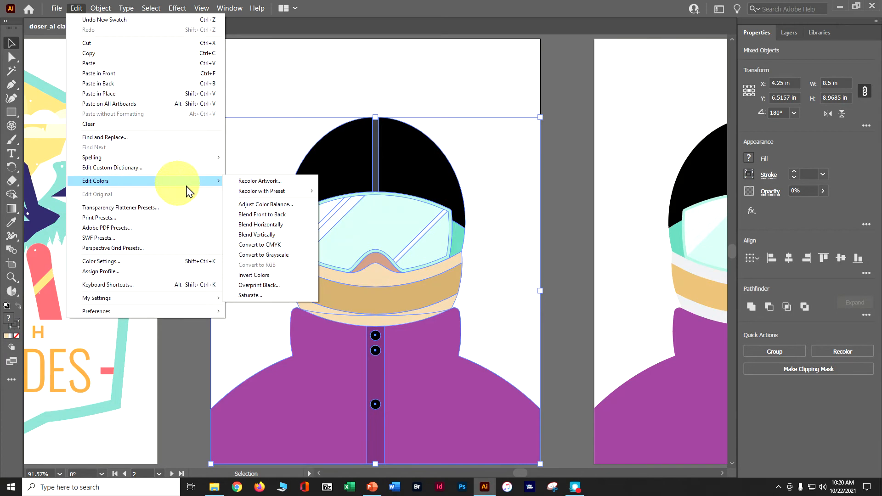
{"action": "mouse_move", "coordinate": [242, 193]}
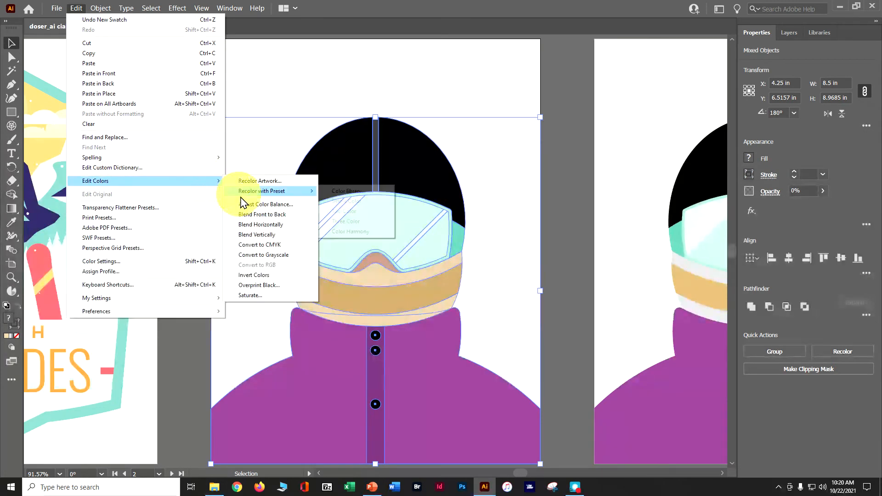
{"action": "left_click", "coordinate": [260, 245]}
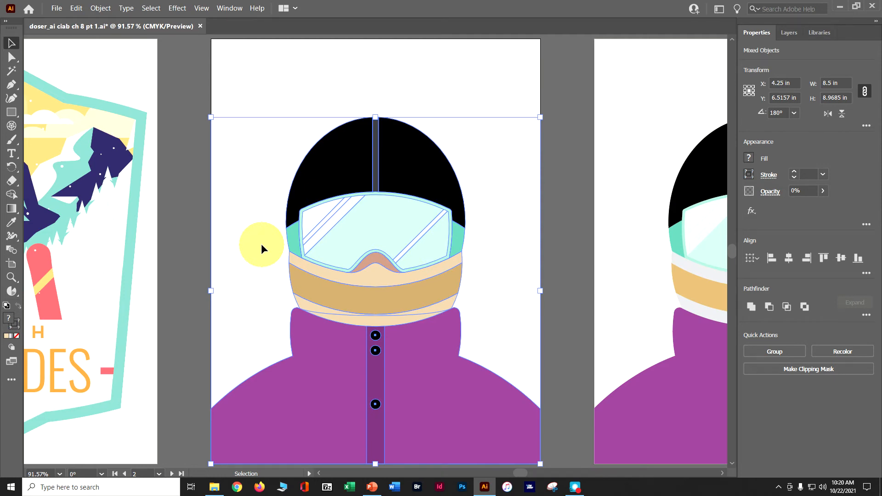
{"action": "left_click", "coordinate": [561, 194]}
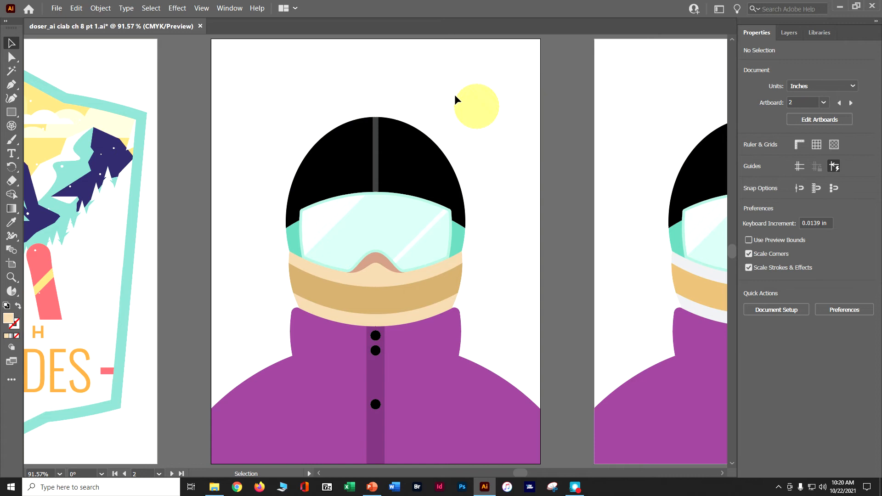
- Recolor both white face-covering bands on the third artboard with the Eyedropper, sampling the light tan band of the middle snowboarder
{"action": "left_click", "coordinate": [206, 7]}
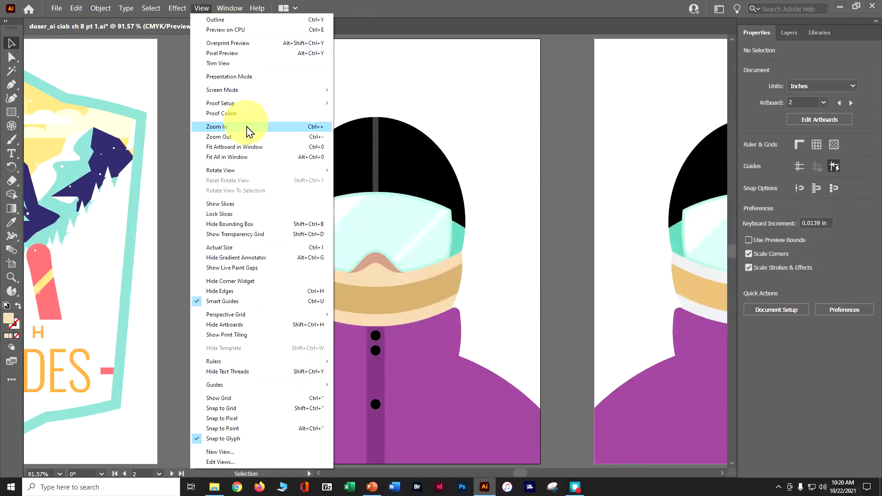
{"action": "left_click", "coordinate": [246, 155]}
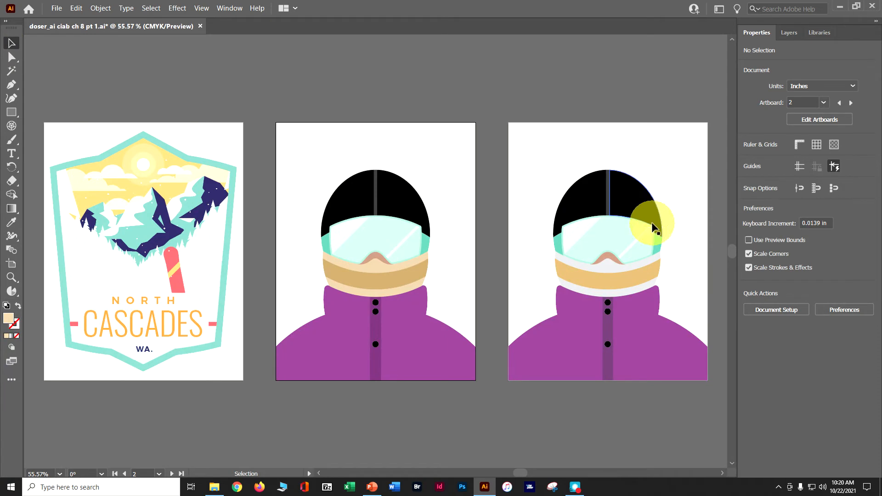
{"action": "left_click", "coordinate": [642, 262]}
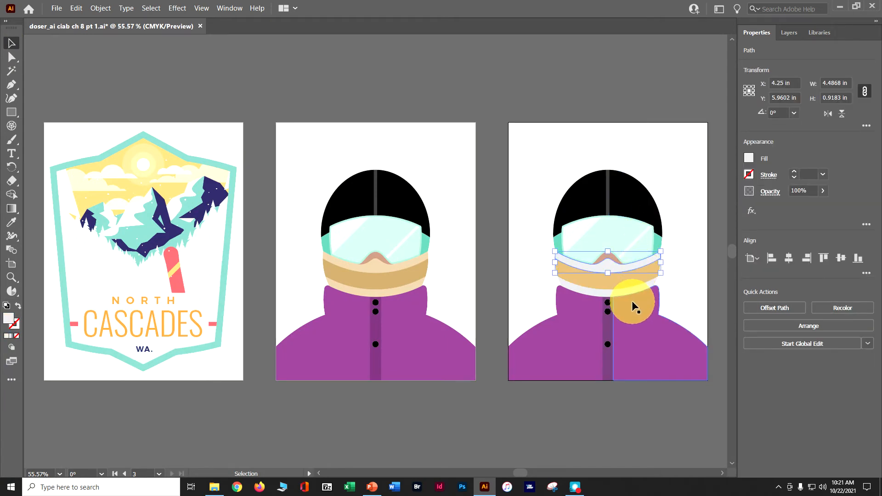
{"action": "left_click", "coordinate": [632, 298], "text": "shift"}
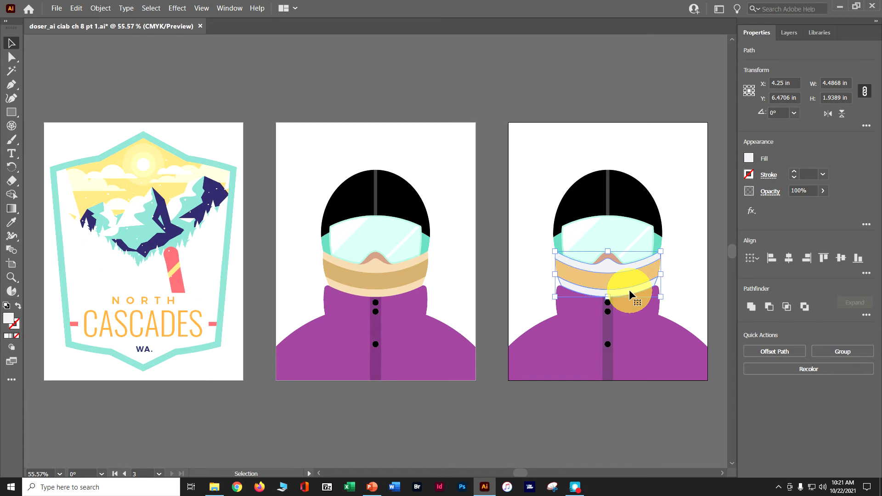
{"action": "left_click", "coordinate": [12, 223]}
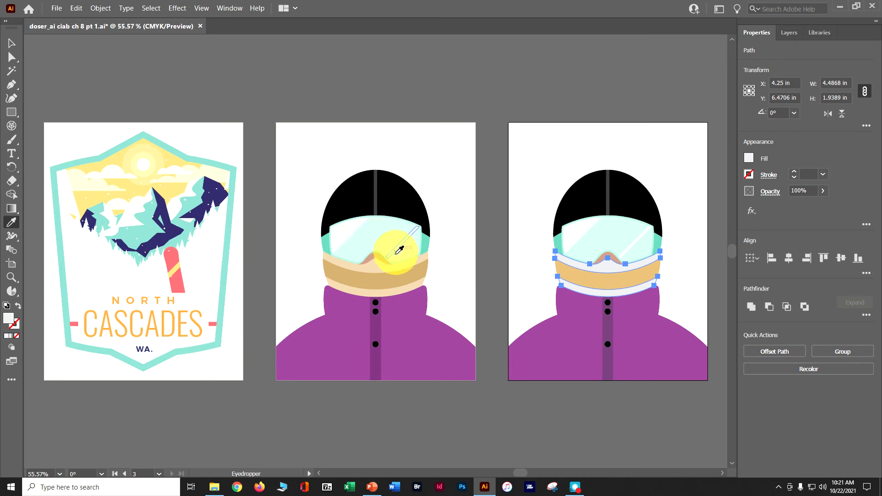
{"action": "left_click", "coordinate": [378, 266]}
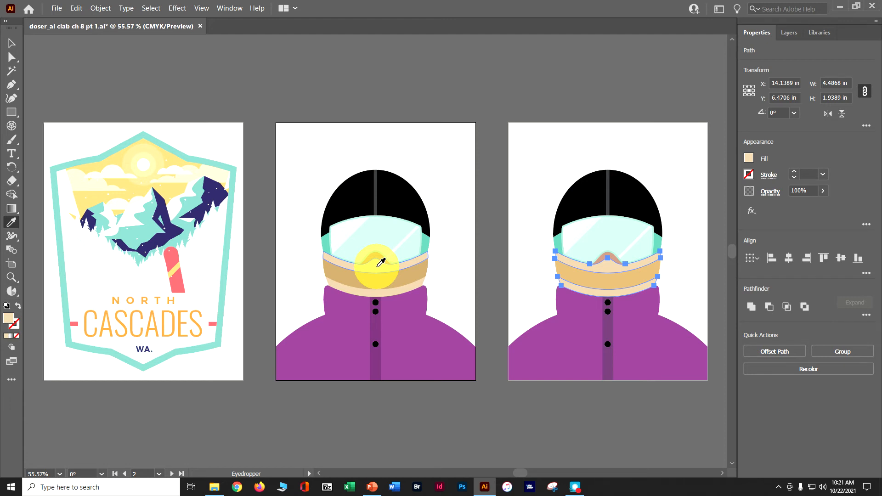
- Try the hat's black and the goggle strap's teal on the selected bands with the Eyedropper, and resample the light tan
{"action": "left_click", "coordinate": [395, 184]}
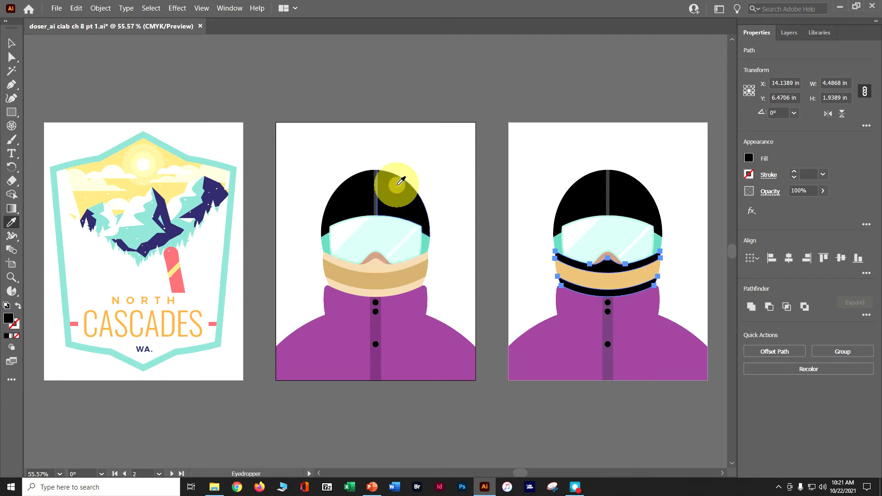
{"action": "left_click", "coordinate": [384, 261]}
{"action": "left_click", "coordinate": [429, 246]}
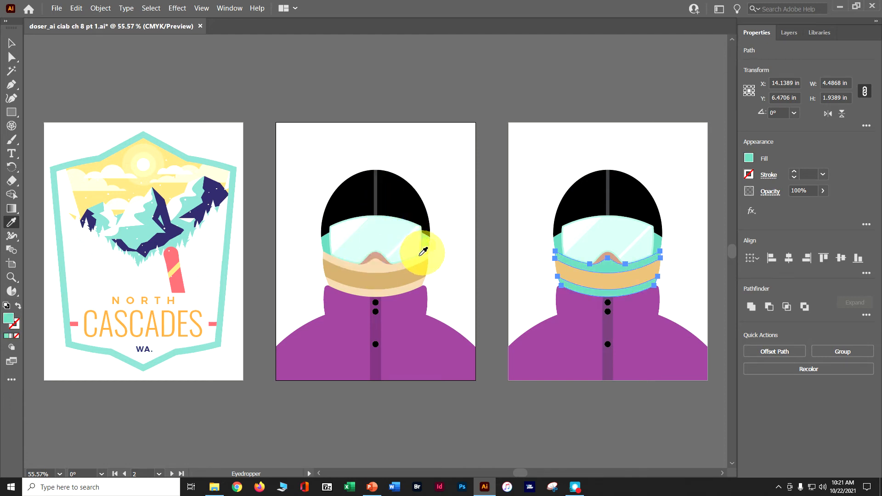
{"action": "left_click", "coordinate": [376, 263]}
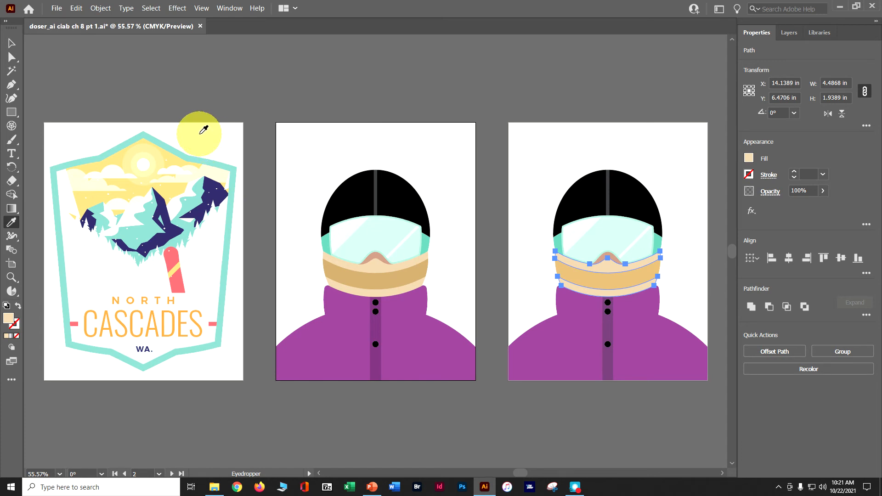
- Deselect the recolored bands and save the document
{"action": "left_click", "coordinate": [152, 9]}
{"action": "left_click", "coordinate": [161, 41]}
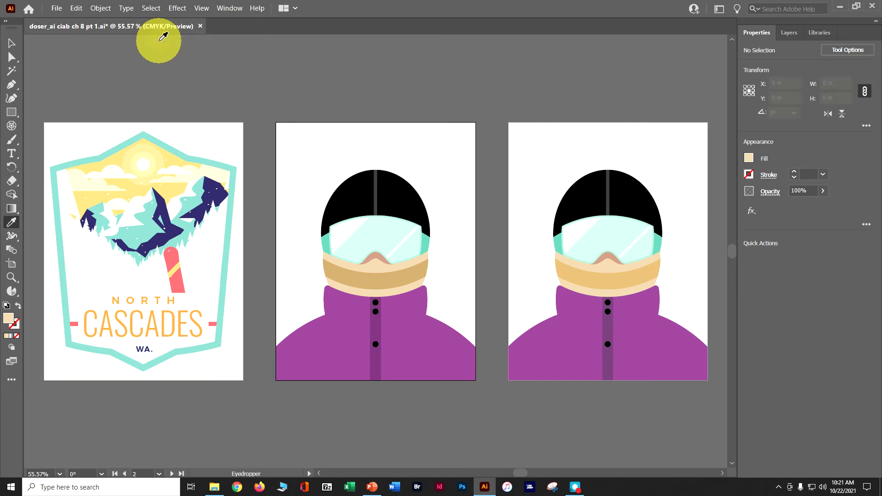
{"action": "key", "text": "v"}
{"action": "key", "text": "ctrl+s"}
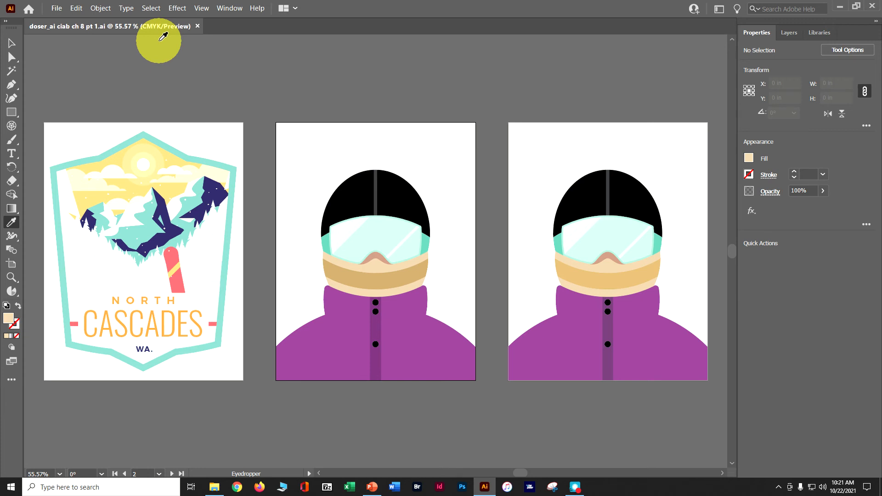
- Group the five custom swatches, from light yellow through light tan, into a new color group named Snowboarding
{"action": "left_click", "coordinate": [226, 9]}
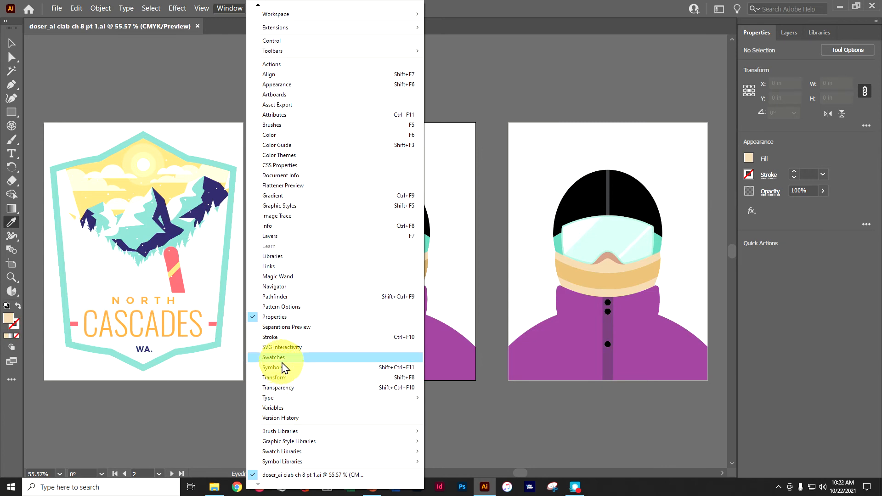
{"action": "left_click", "coordinate": [284, 358]}
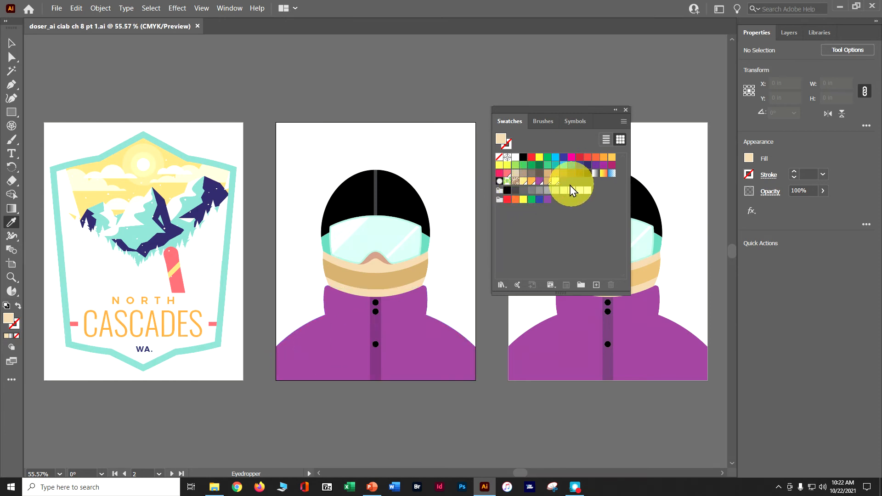
{"action": "left_click", "coordinate": [523, 181]}
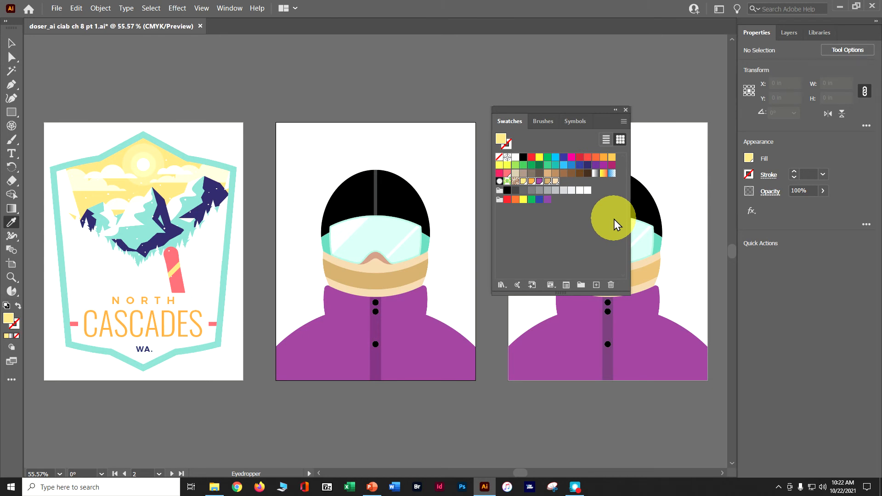
{"action": "left_click", "coordinate": [580, 288]}
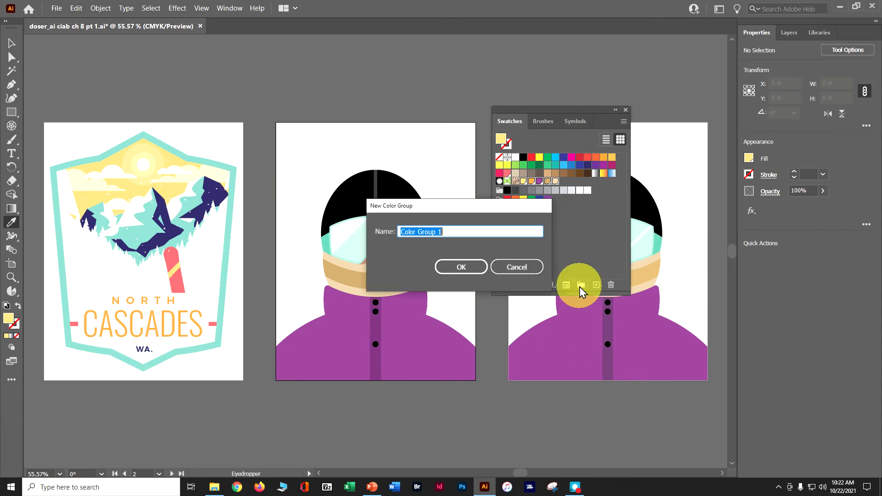
{"action": "key", "text": "BackSpace"}
{"action": "type", "text": "Snowboarding"}
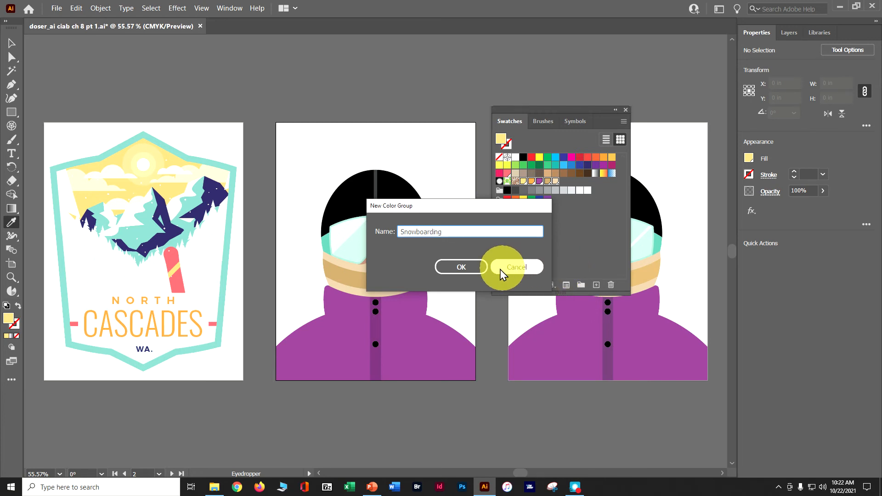
{"action": "left_click", "coordinate": [473, 270]}
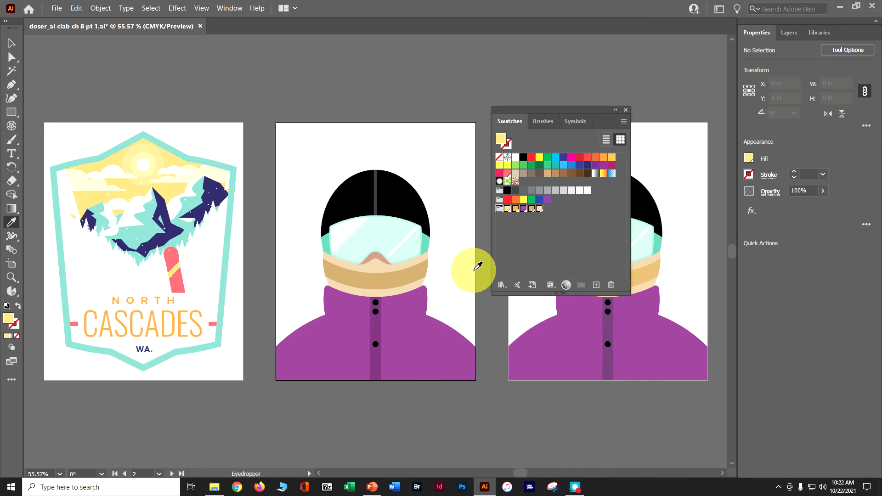
- Place the light tan swatch before the darker tan in its group, and move the Snowboarding color group above the grays
{"action": "left_click_drag", "start_coordinate": [539, 208], "coordinate": [534, 182]}
{"action": "left_click", "coordinate": [559, 236]}
{"action": "left_click_drag", "start_coordinate": [540, 191], "coordinate": [530, 189]}
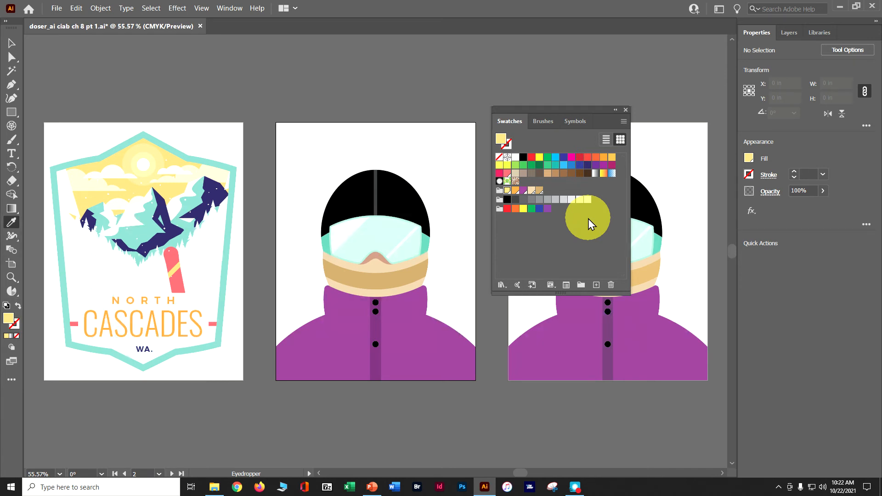
{"action": "left_click", "coordinate": [626, 110]}
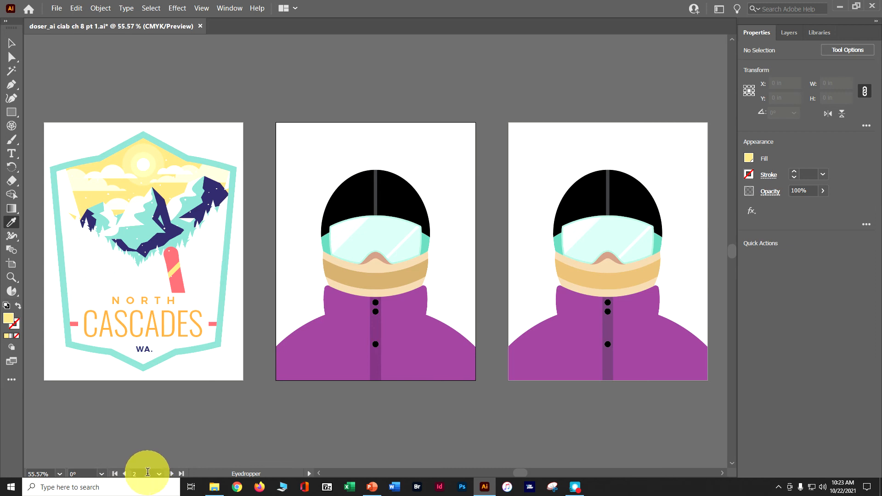
- Go to the Snowboarder color guide artboard and select the snowboarder's teal goggle strap
{"action": "left_click", "coordinate": [158, 473]}
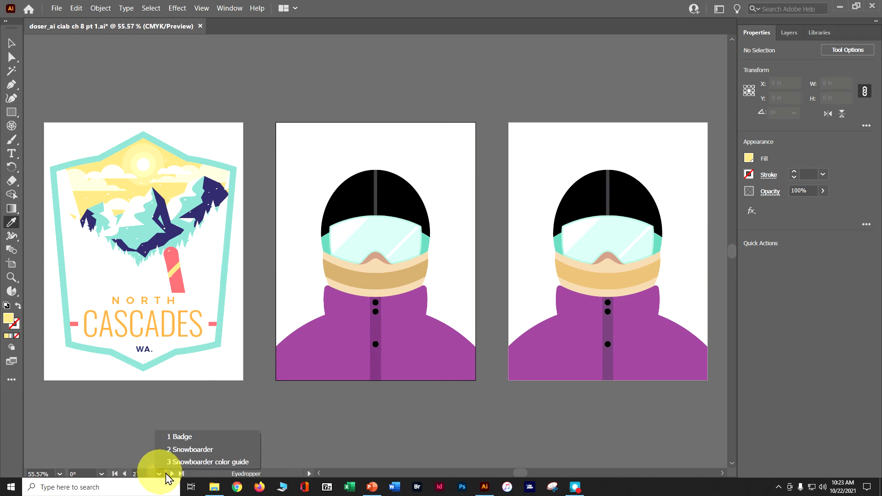
{"action": "left_click", "coordinate": [186, 461]}
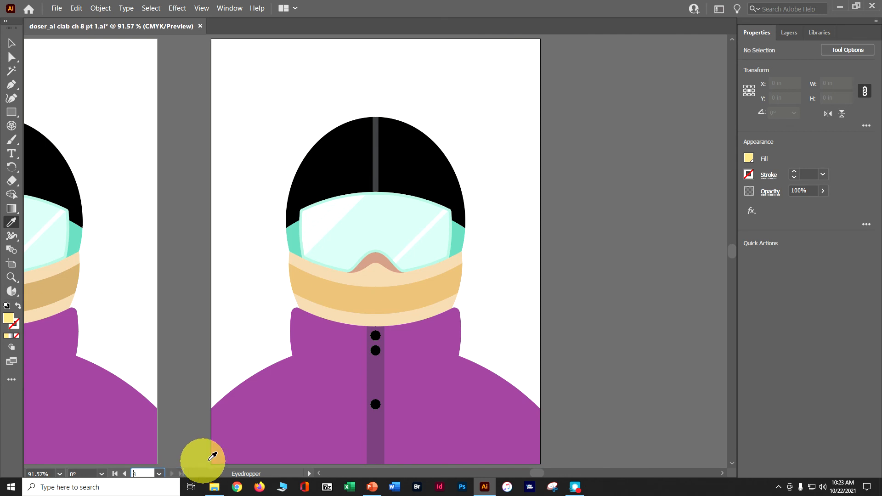
{"action": "left_click", "coordinate": [12, 45]}
{"action": "left_click", "coordinate": [301, 240]}
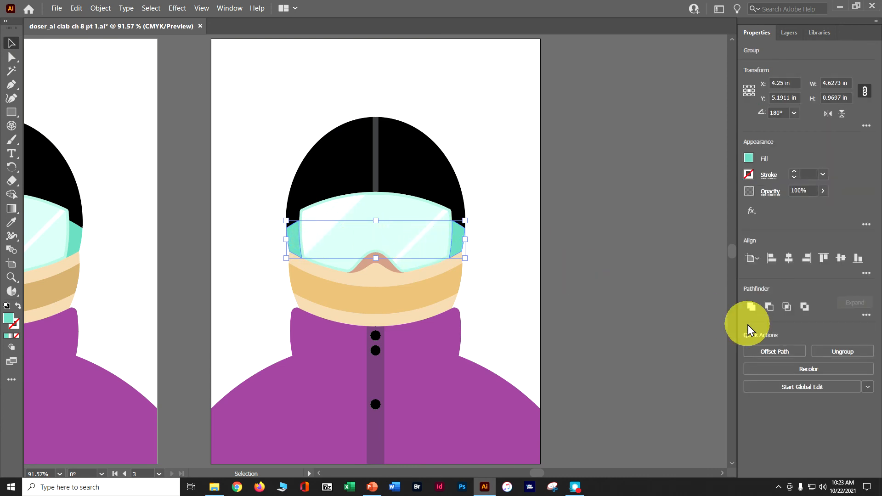
- Choose the Right Complement harmony rule in the Color Guide and save that color group to the swatches
{"action": "left_click", "coordinate": [225, 11]}
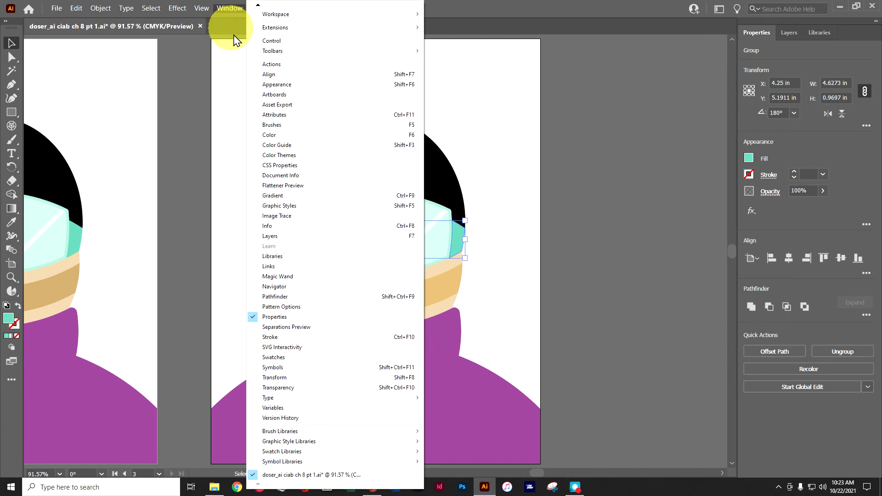
{"action": "left_click", "coordinate": [271, 145]}
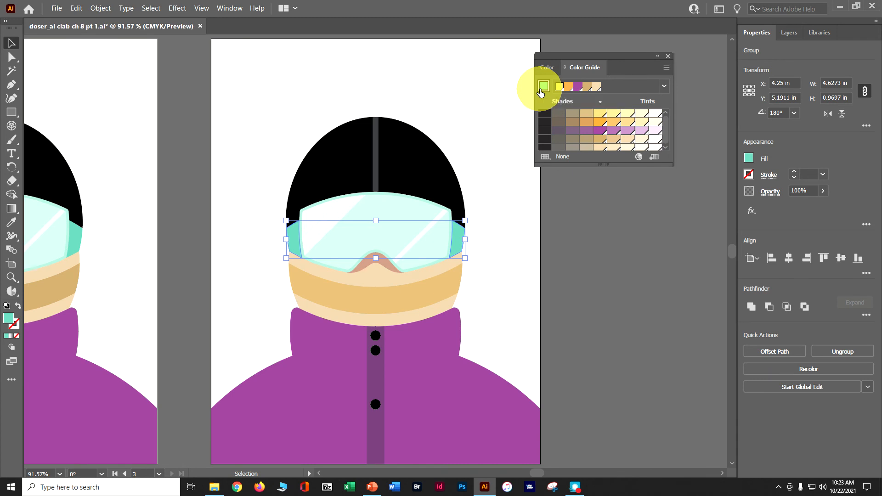
{"action": "left_click", "coordinate": [665, 85]}
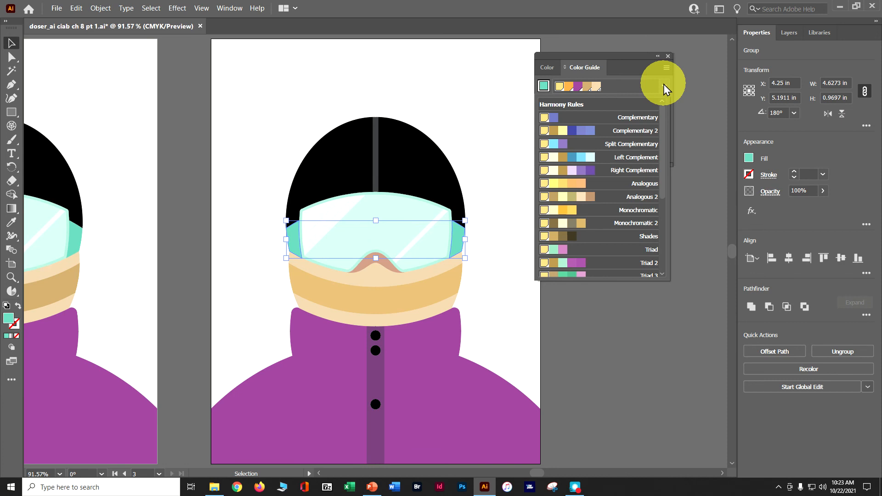
{"action": "left_click", "coordinate": [633, 171]}
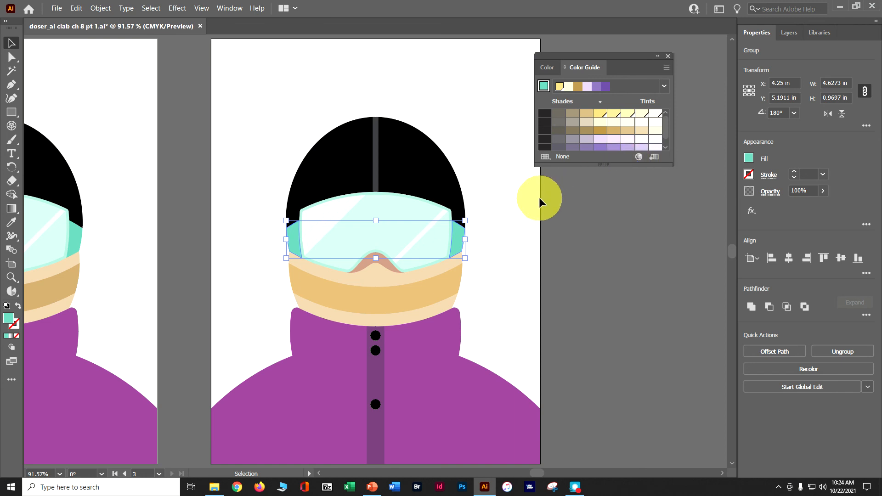
{"action": "left_click", "coordinate": [656, 157]}
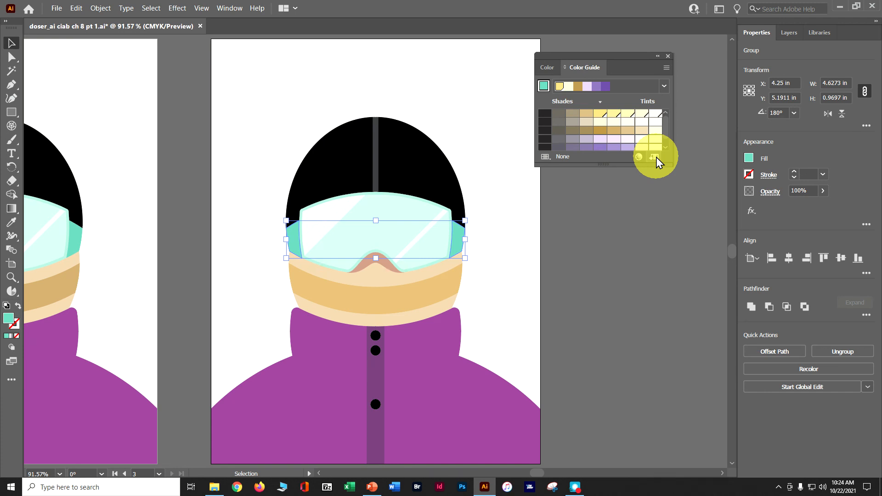
- Check the saved harmony group among the document's swatches
{"action": "left_click", "coordinate": [222, 9]}
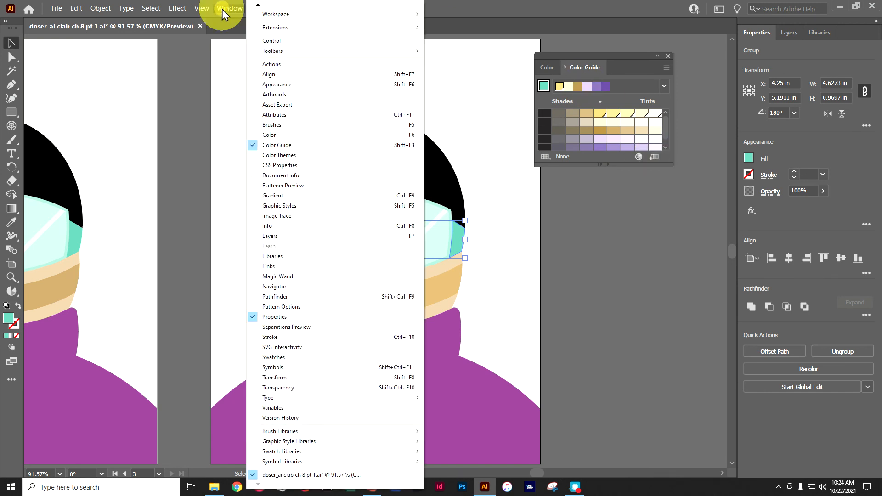
{"action": "left_click", "coordinate": [306, 359]}
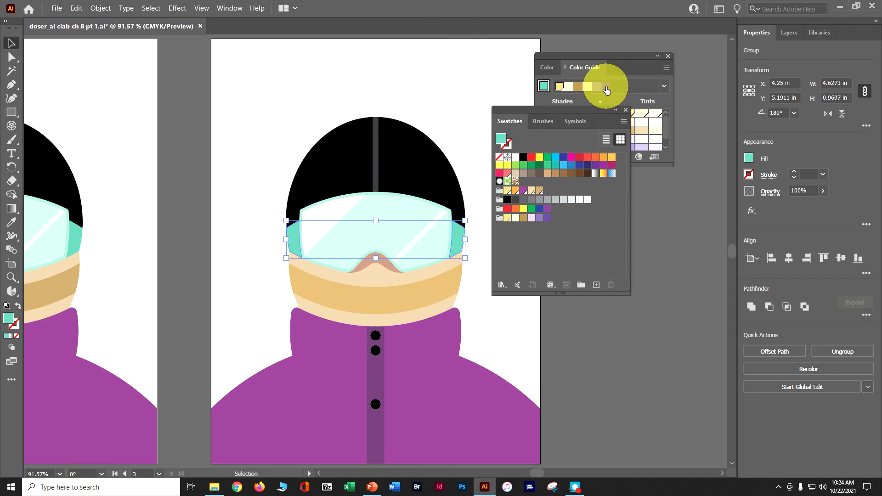
{"action": "left_click_drag", "start_coordinate": [558, 112], "coordinate": [641, 210]}
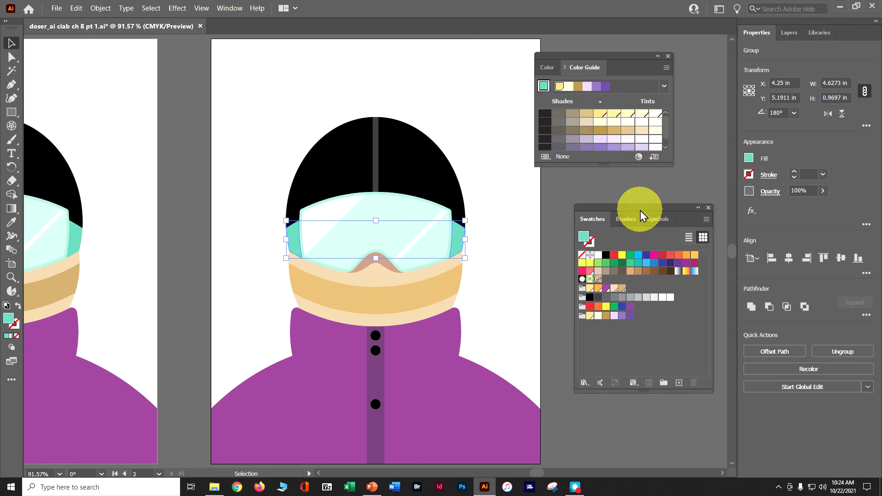
{"action": "left_click", "coordinate": [709, 208]}
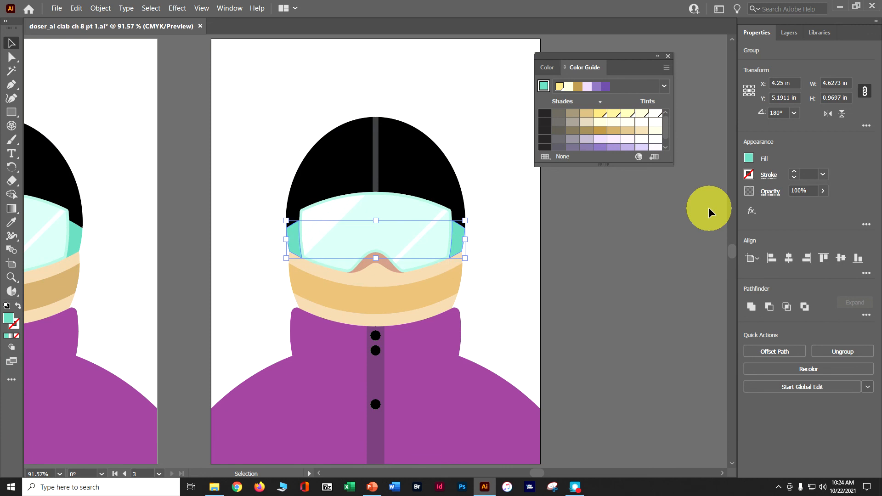
{"action": "left_click", "coordinate": [448, 381]}
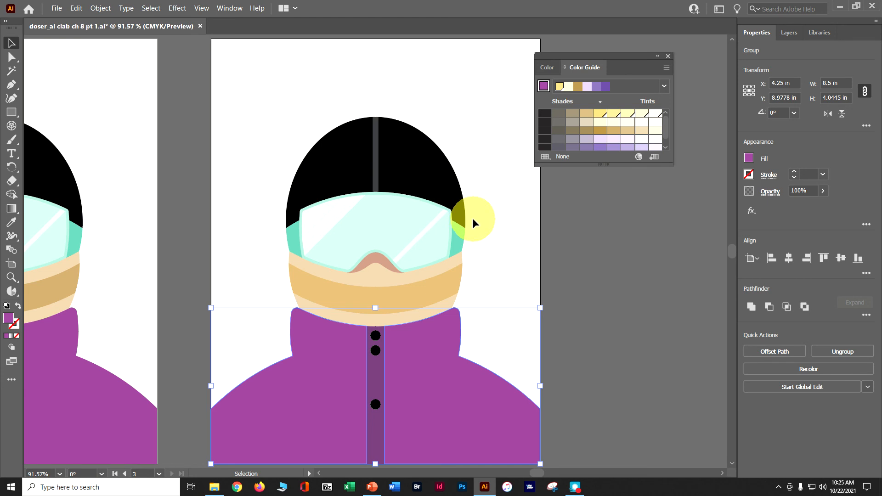
{"action": "left_click", "coordinate": [456, 234]}
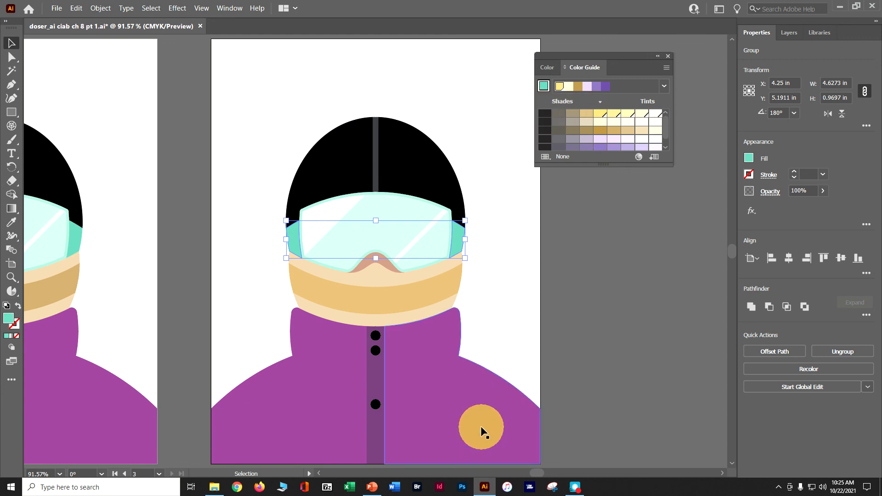
{"action": "left_click", "coordinate": [750, 158]}
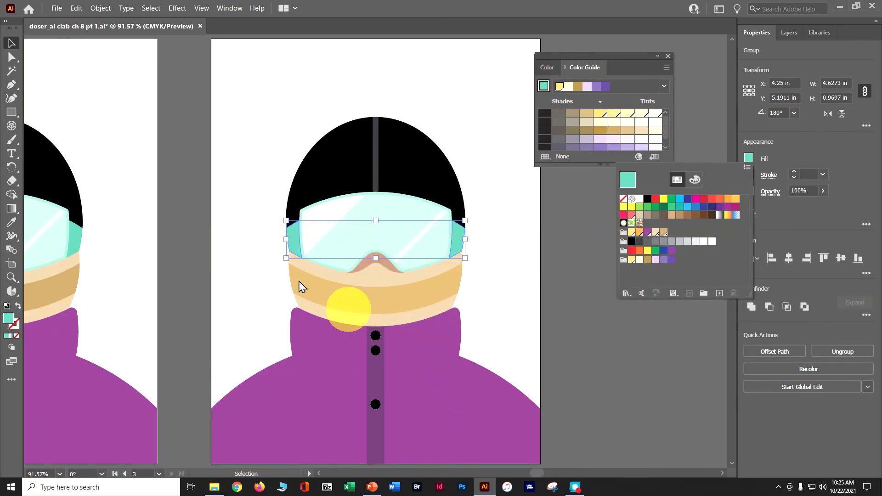
{"action": "left_click", "coordinate": [291, 374]}
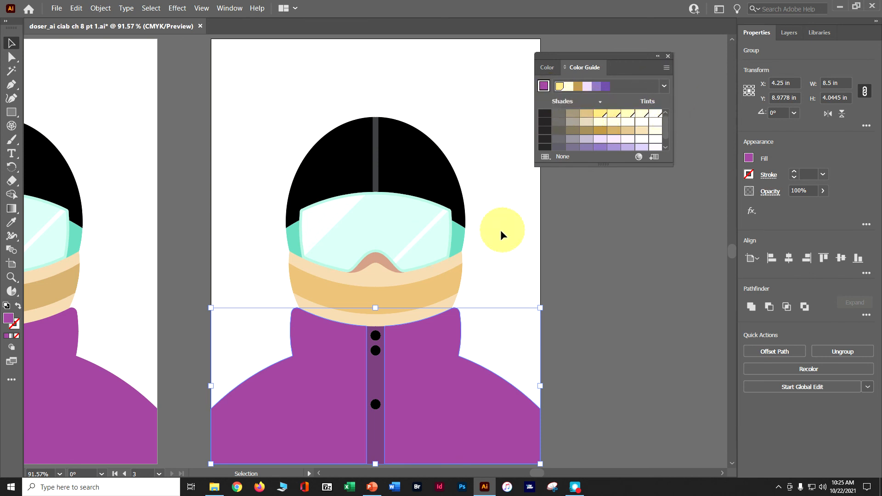
- Set the Color Guide's base color to the teal of the goggle strap
{"action": "left_click", "coordinate": [463, 240]}
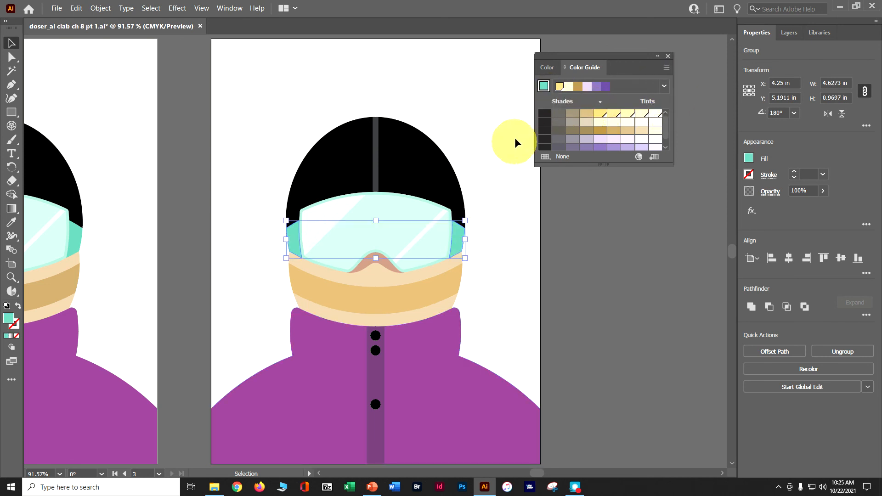
{"action": "left_click", "coordinate": [544, 89]}
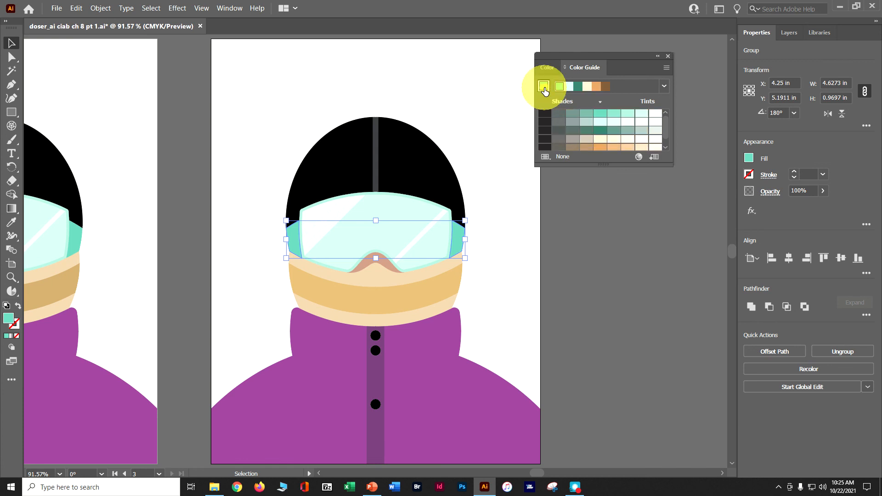
- Try the harmony group's teal on the jacket and its pale aqua on the button strip
{"action": "left_click", "coordinate": [476, 390]}
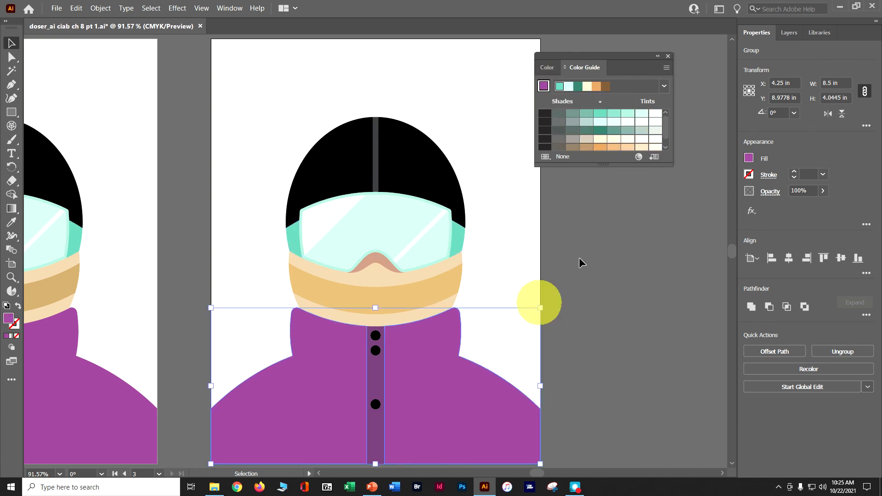
{"action": "left_click", "coordinate": [603, 115]}
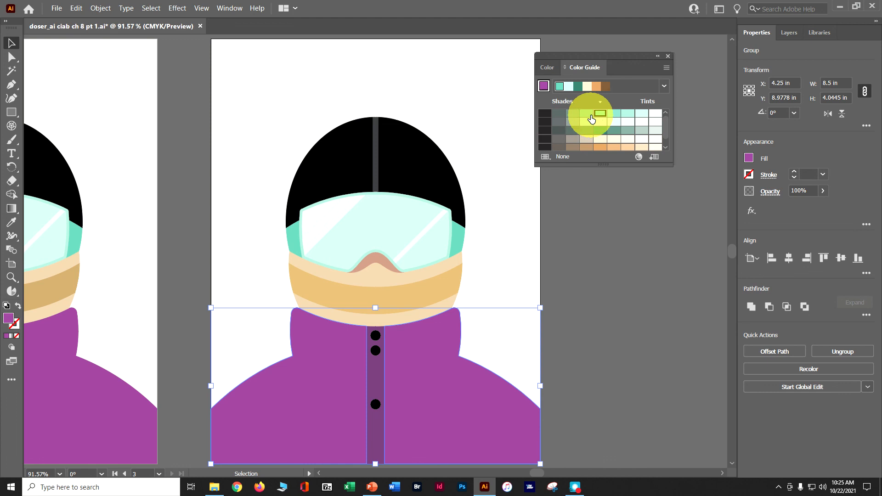
{"action": "left_click", "coordinate": [560, 87]}
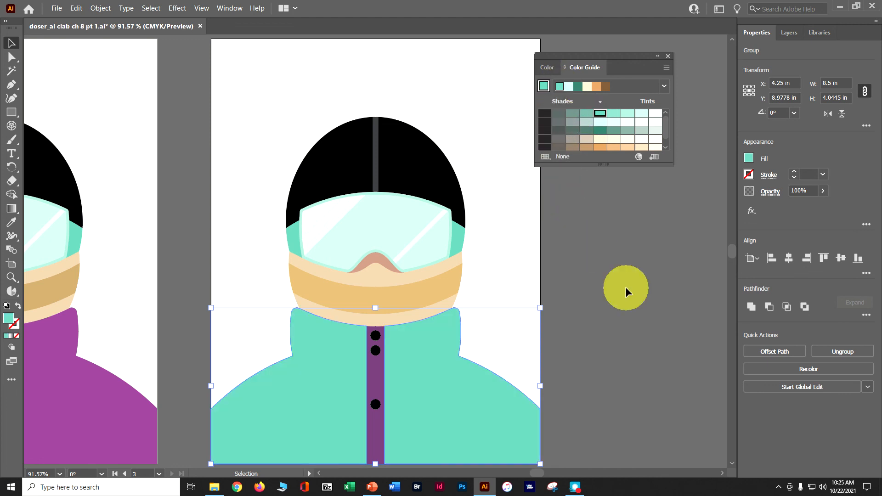
{"action": "left_click", "coordinate": [381, 365]}
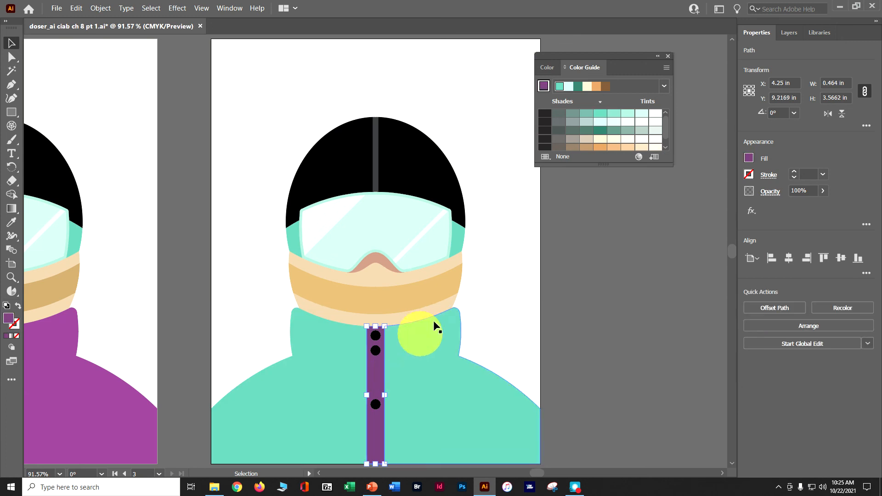
{"action": "left_click", "coordinate": [568, 89]}
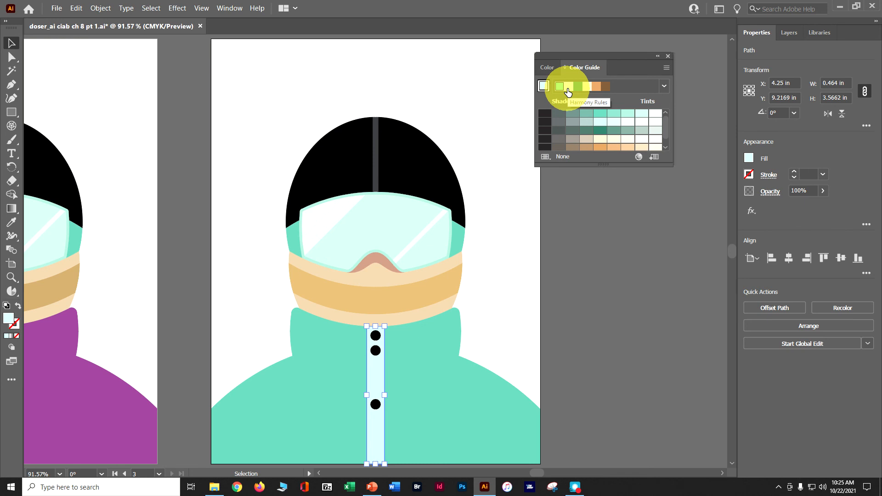
- Recolor the jacket with the harmony group's dark green and its button strip with the teal
{"action": "left_click", "coordinate": [437, 427]}
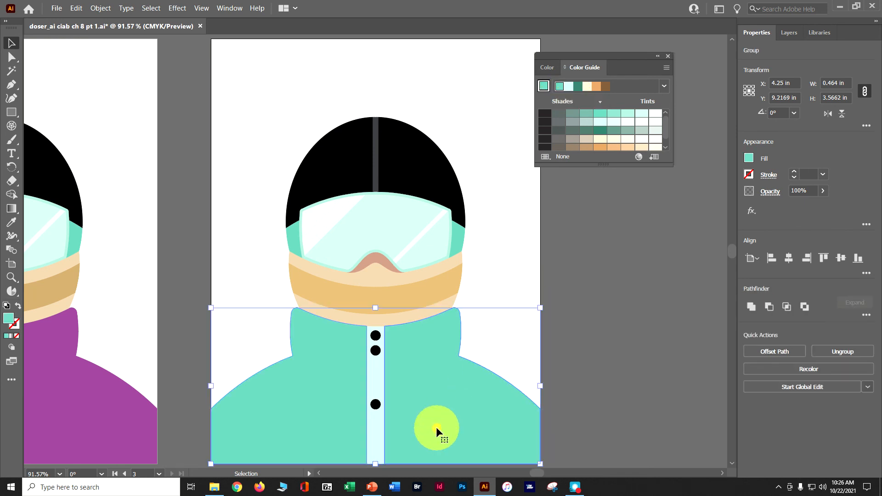
{"action": "left_click", "coordinate": [598, 130]}
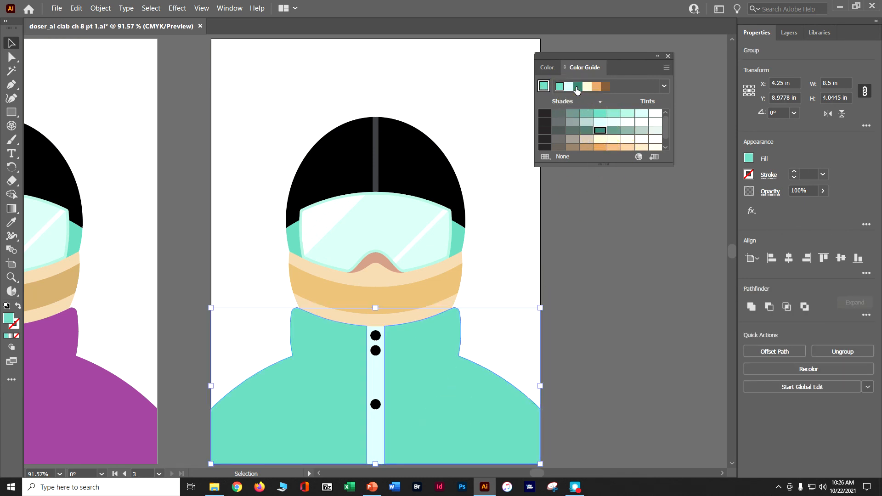
{"action": "left_click", "coordinate": [577, 87]}
{"action": "left_click", "coordinate": [377, 368]}
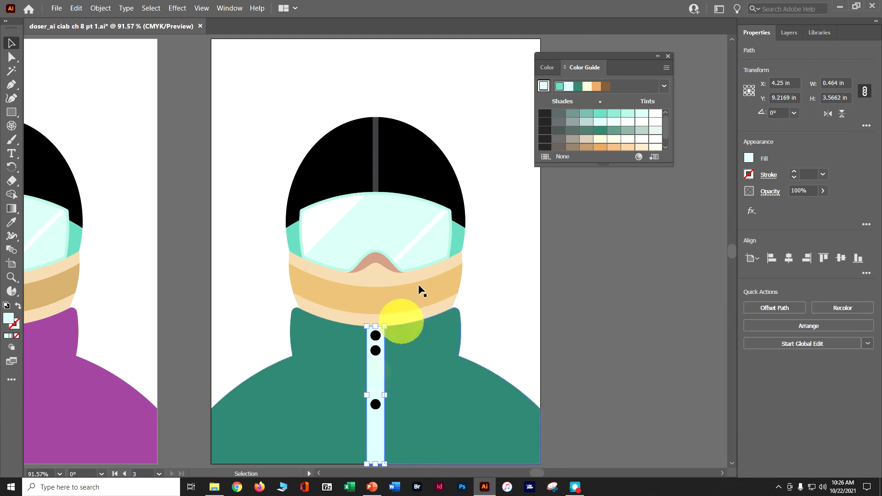
{"action": "left_click", "coordinate": [559, 86]}
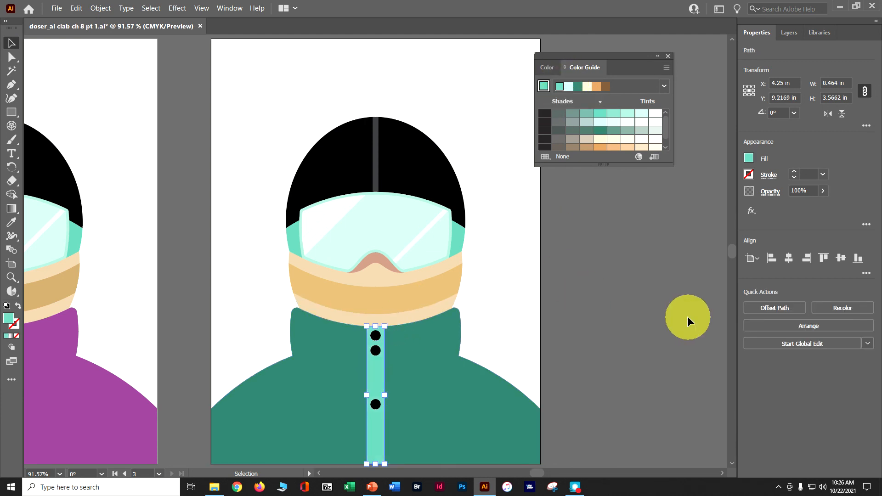
- Close the Color Guide and save the document
{"action": "left_click", "coordinate": [669, 56]}
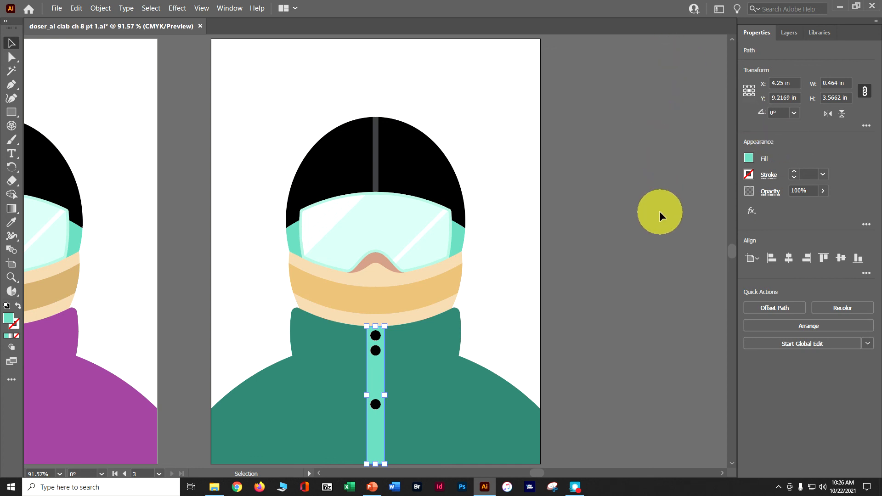
{"action": "key", "text": "a"}
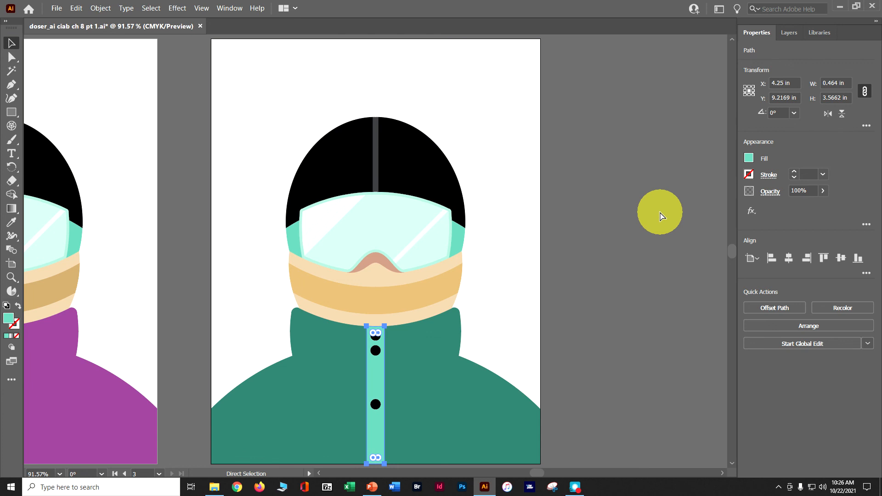
{"action": "key", "text": "ctrl+s"}
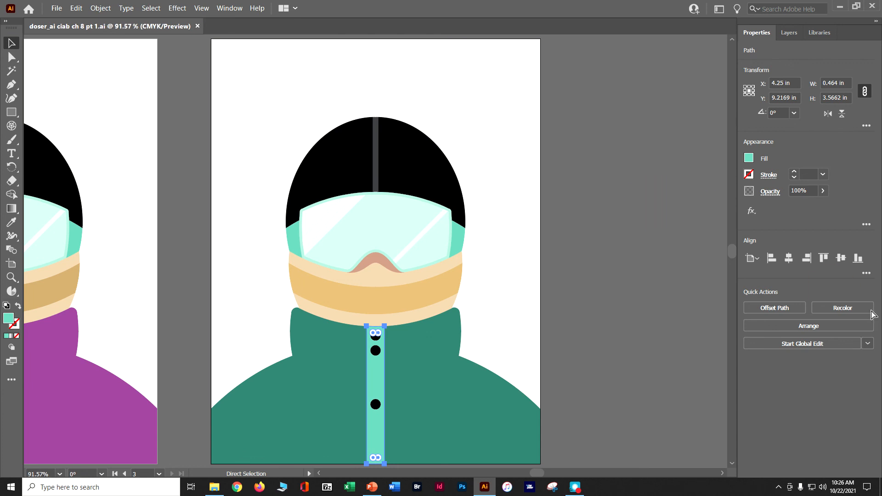